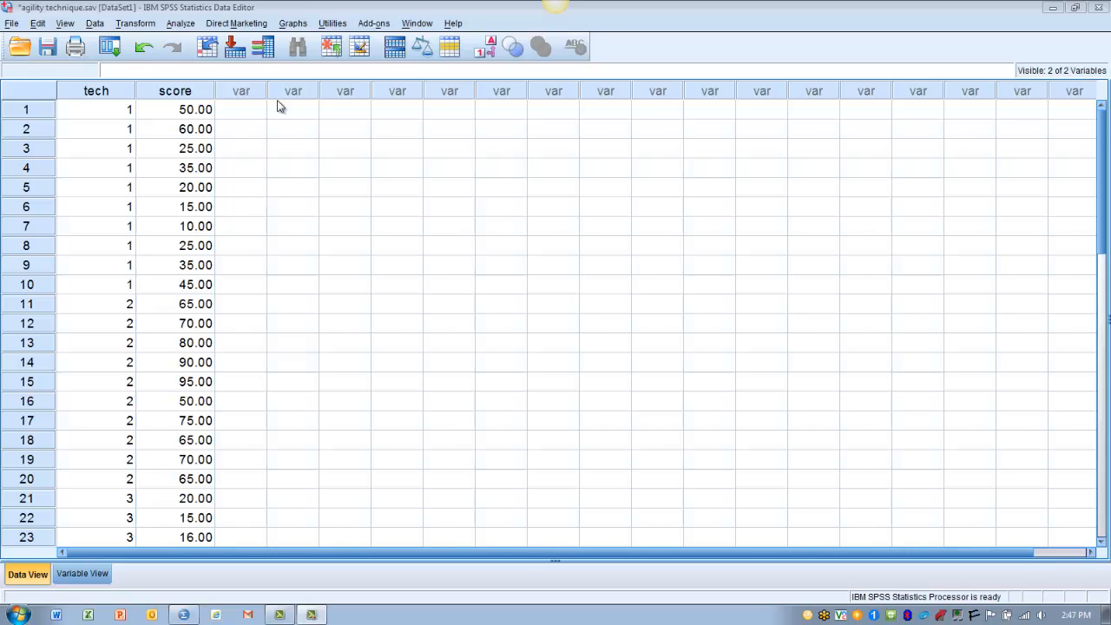
Step: Open Chart Builder, clear the previous chart setup and place a simple boxplot on the chart canvas
left_click(294, 25)
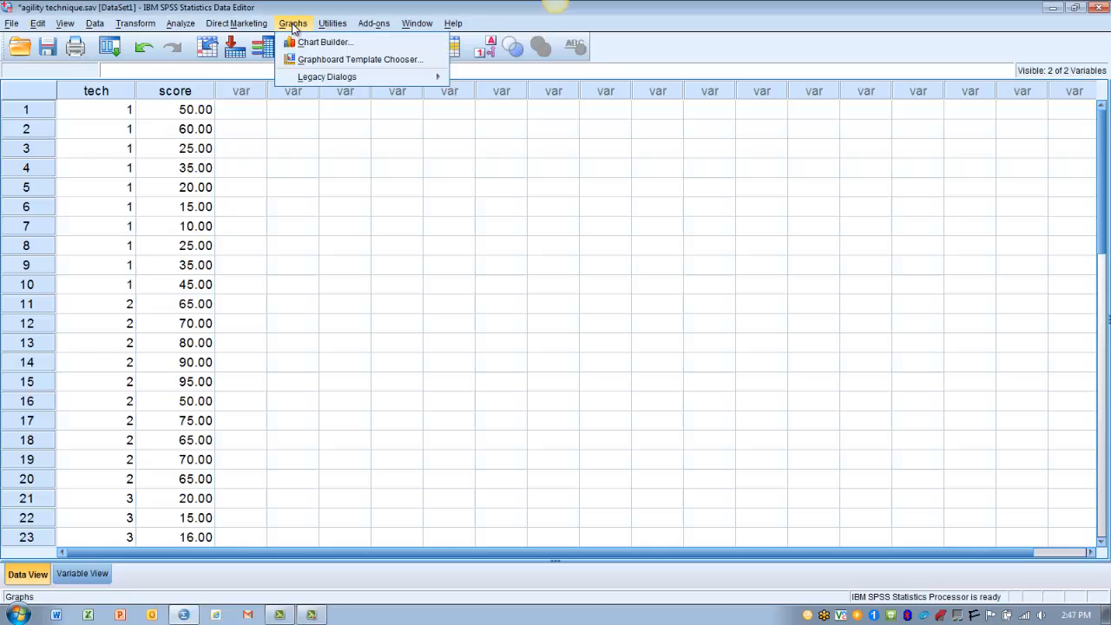
left_click(300, 41)
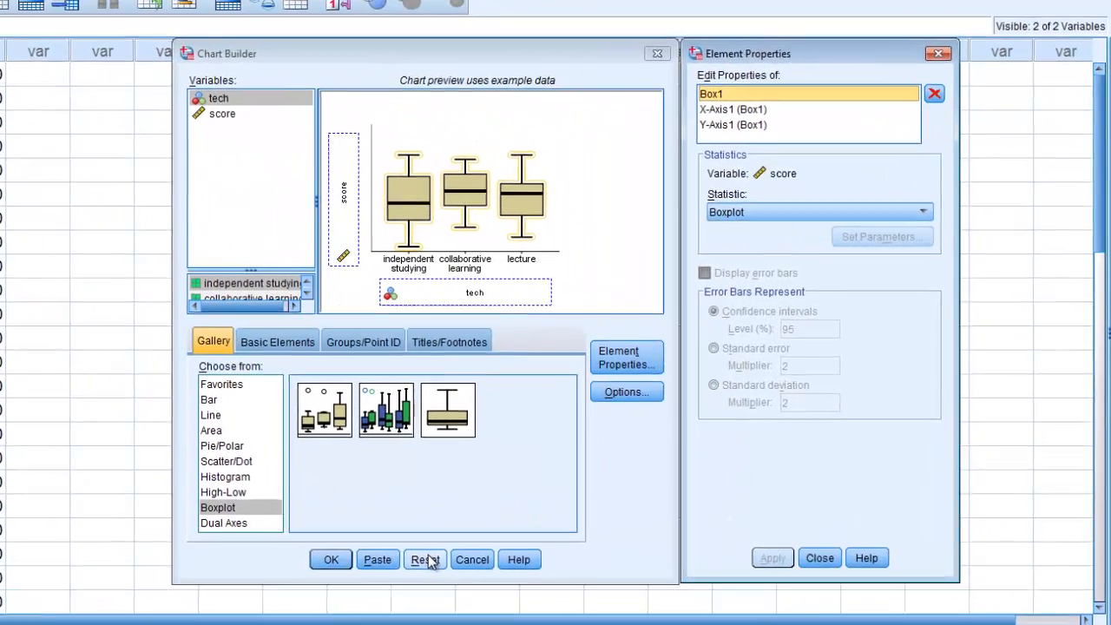
left_click(494, 528)
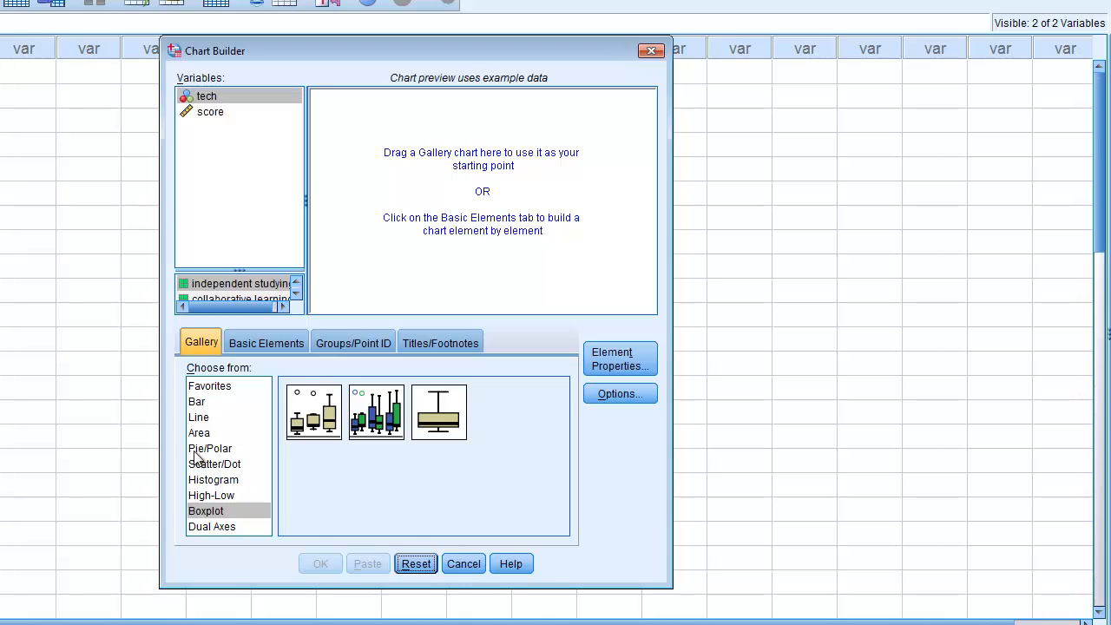
left_click(233, 511)
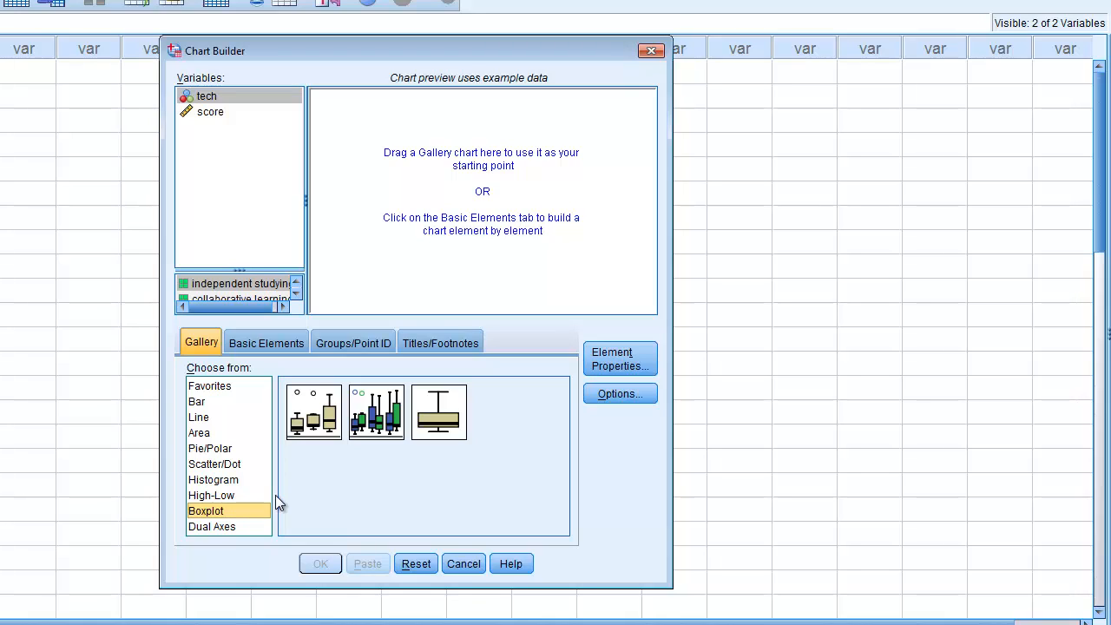
left_click(315, 418)
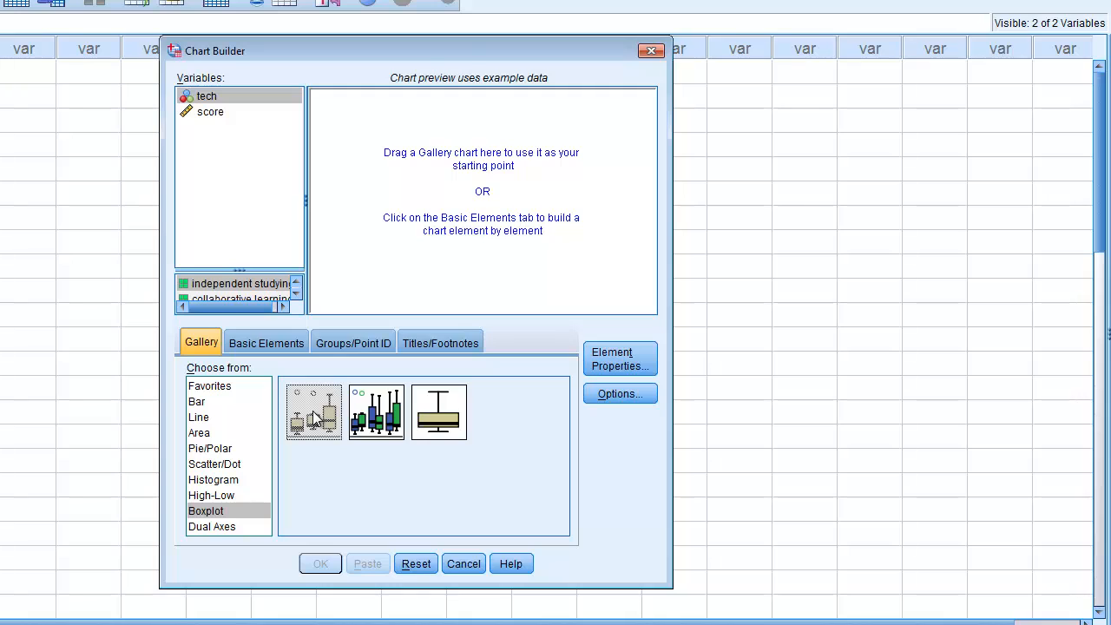
left_click_drag(314, 418, 467, 196)
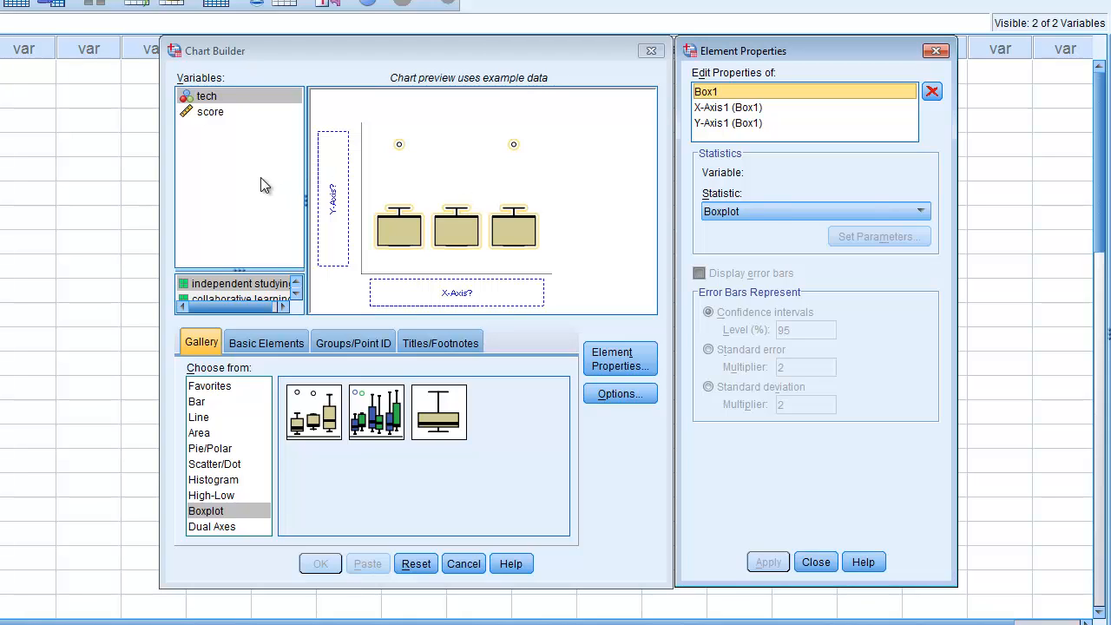
Step: Assign tech to the boxplot's X-axis and score to its Y-axis
left_click(211, 99)
left_click_drag(213, 100, 448, 295)
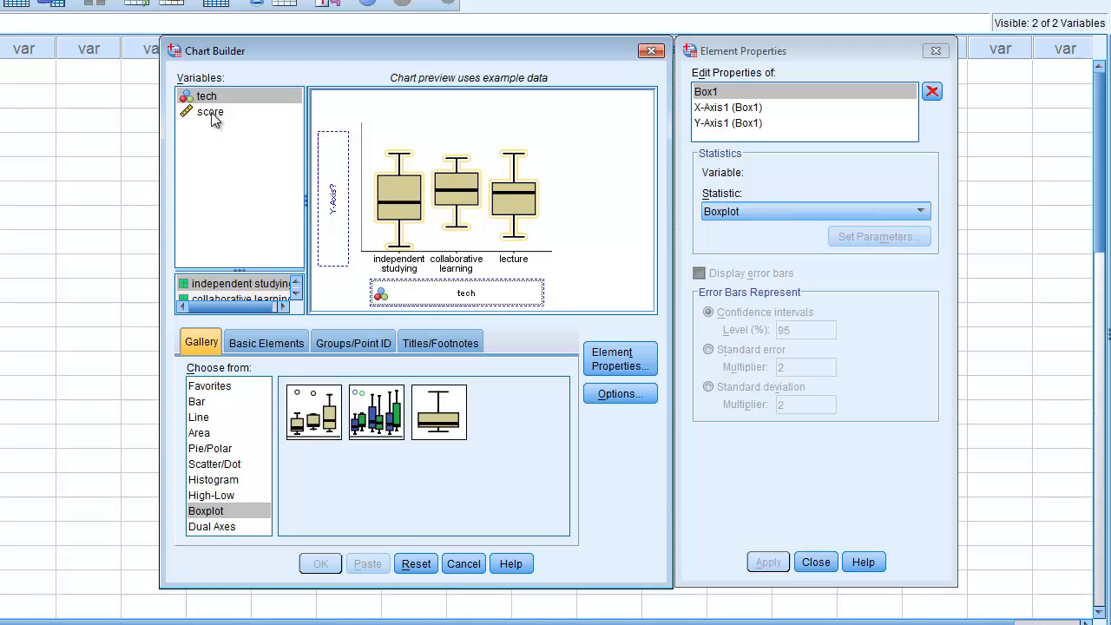
left_click_drag(211, 112, 335, 193)
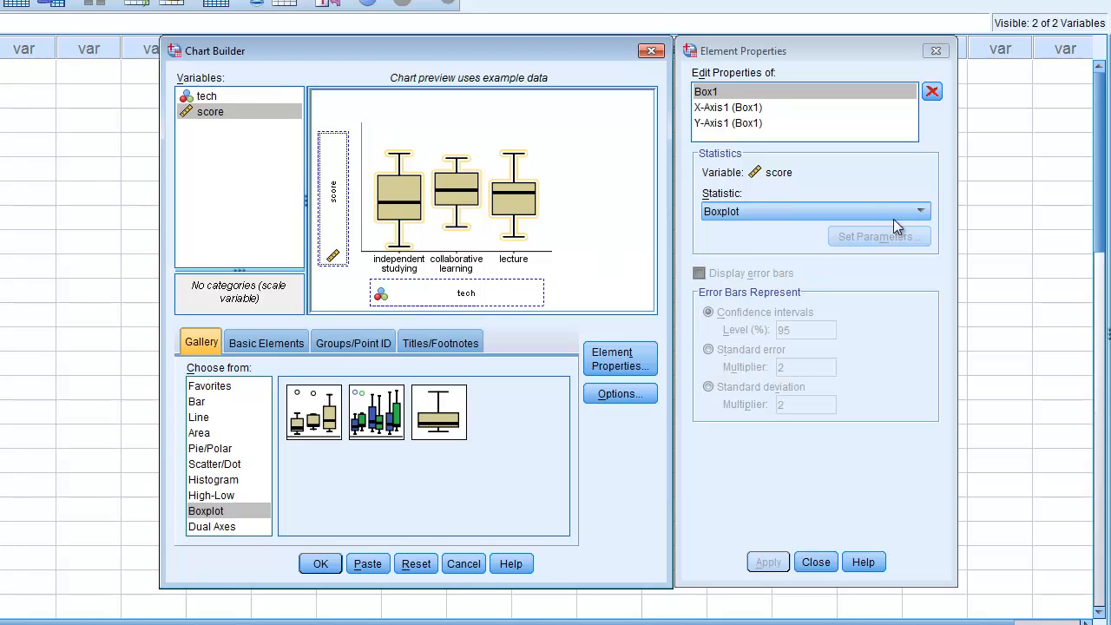
Step: Select Boxplot as the statistic for score and generate the boxplot of score by tech in the output
left_click(922, 216)
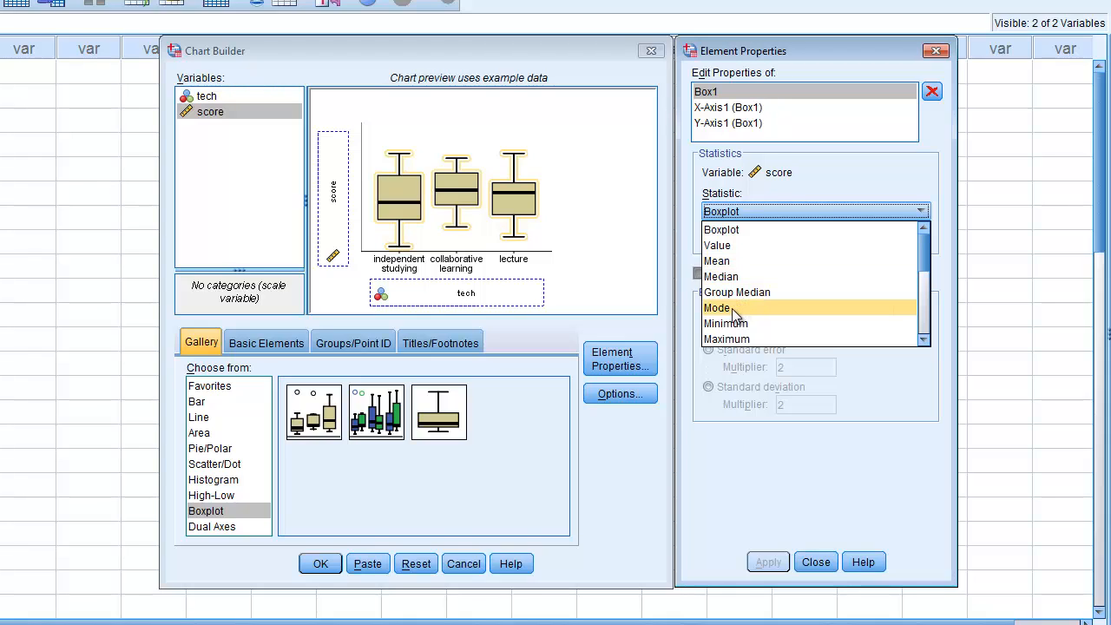
left_click(732, 228)
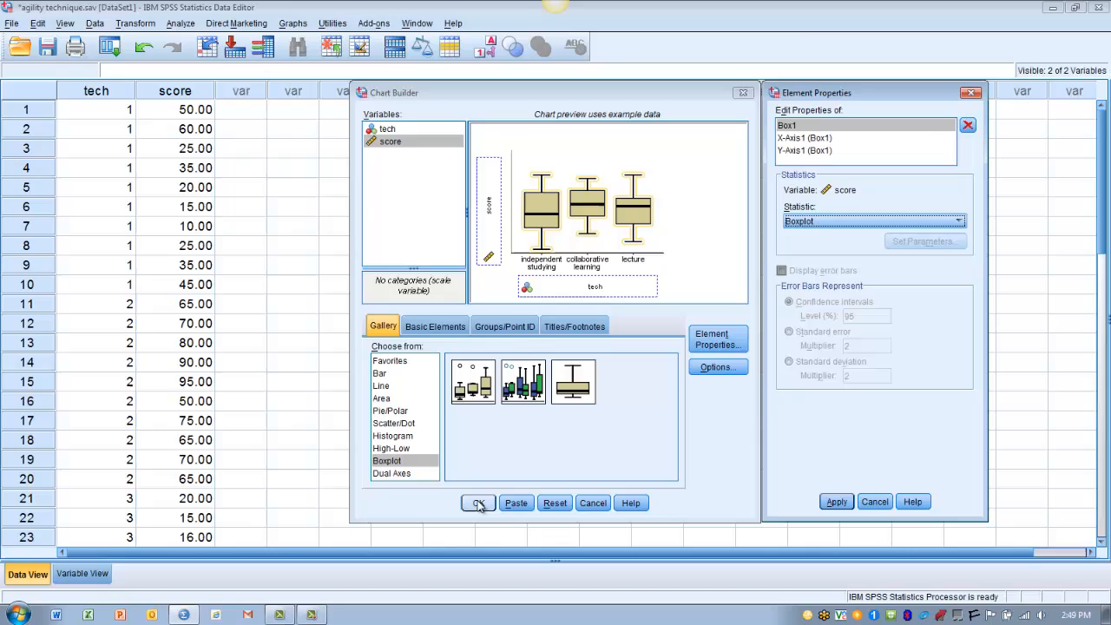
left_click(479, 504)
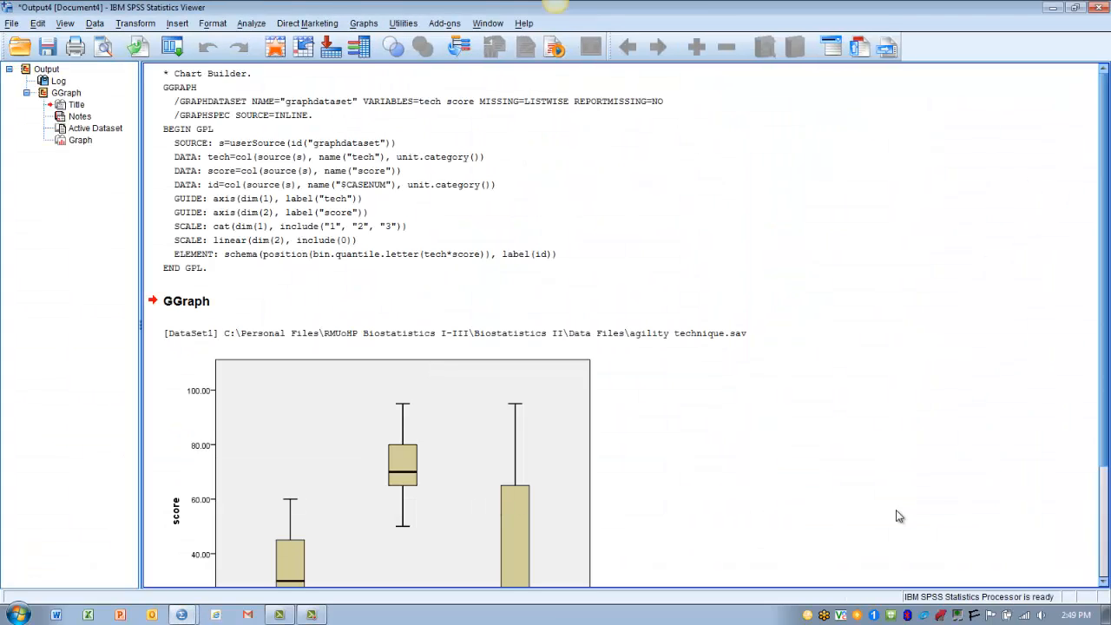
left_click(1106, 581)
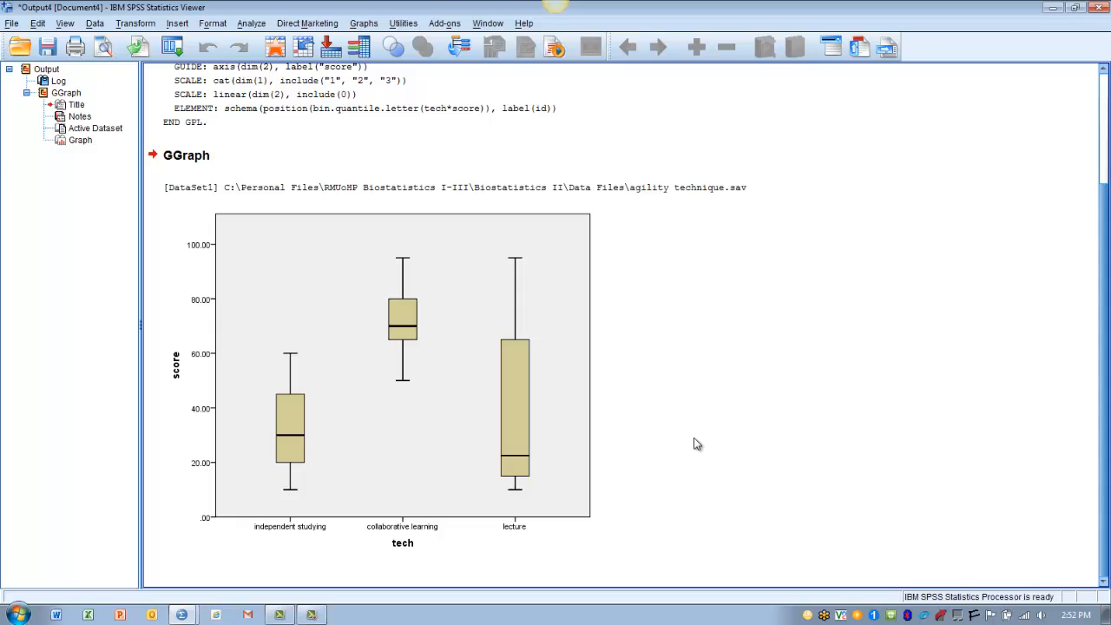
Step: Return to the dataset and start a new Chart Builder chart, replacing the old boxplot setup with a simple bar chart
key("alt+Tab")
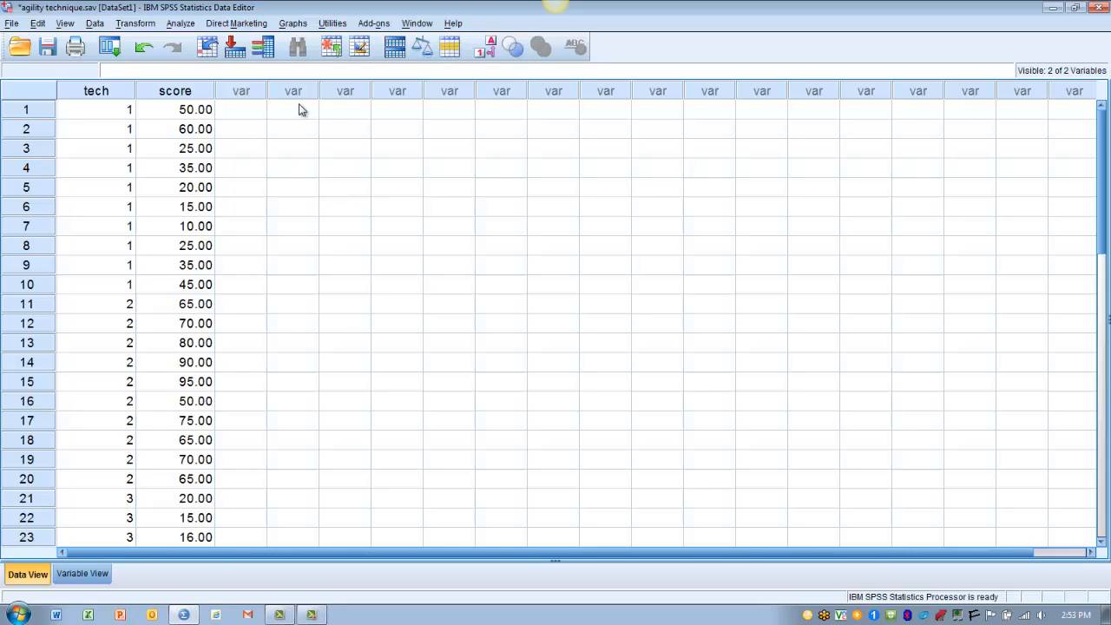
left_click(292, 25)
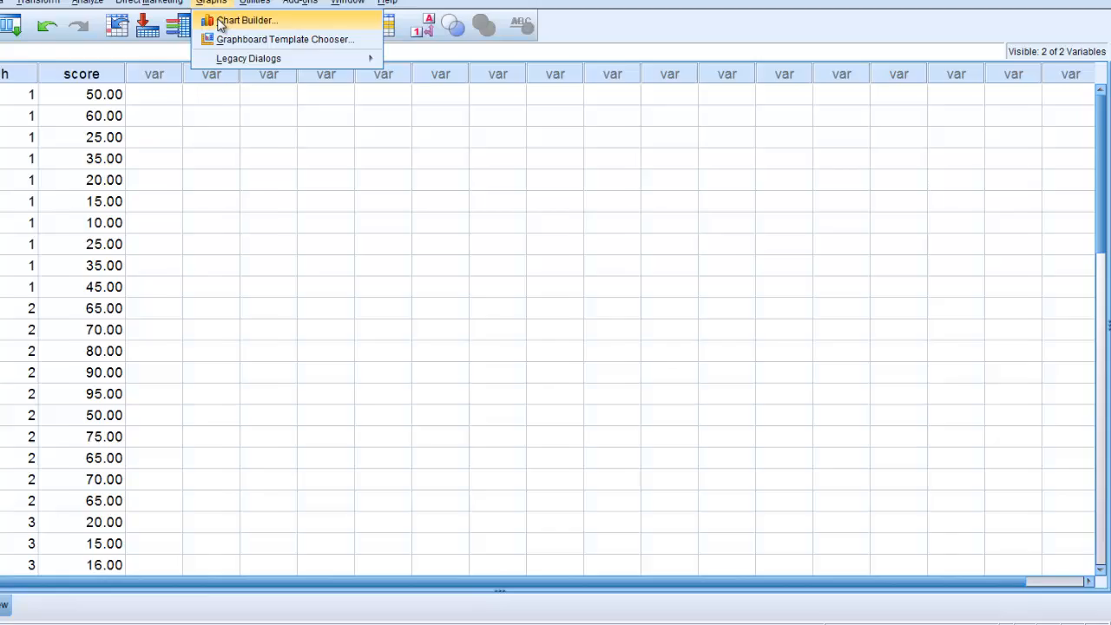
left_click(321, 42)
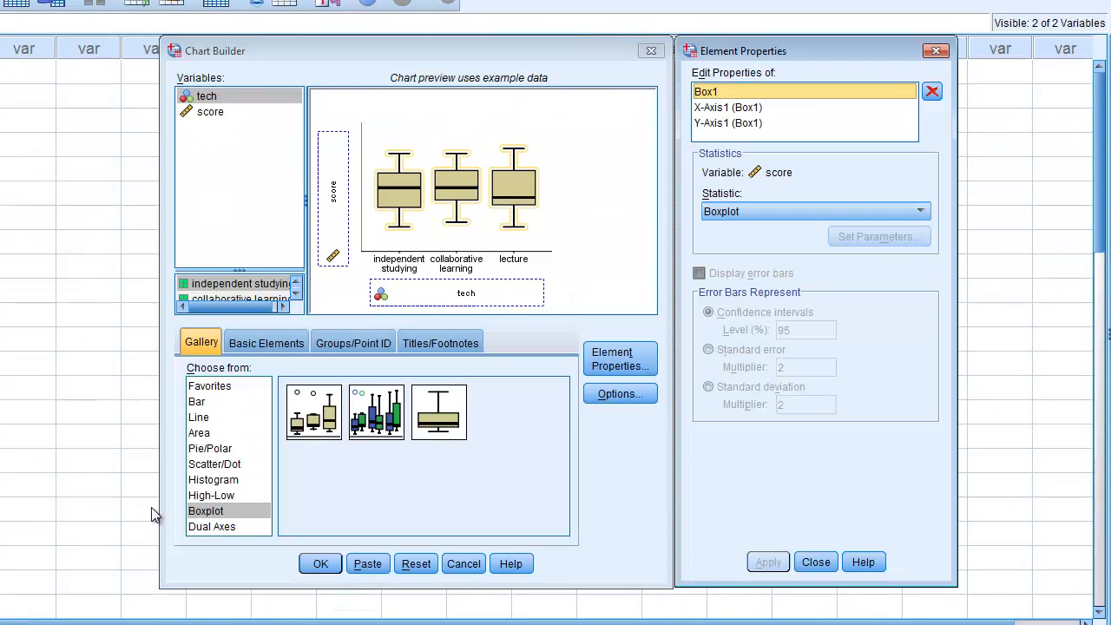
left_click(198, 404)
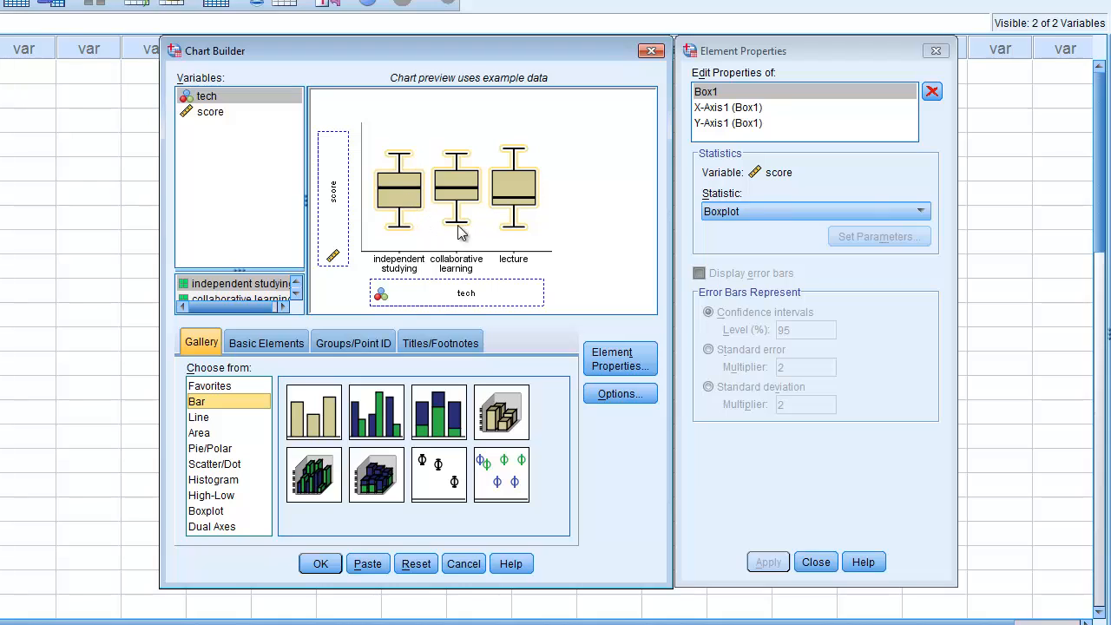
left_click(314, 417)
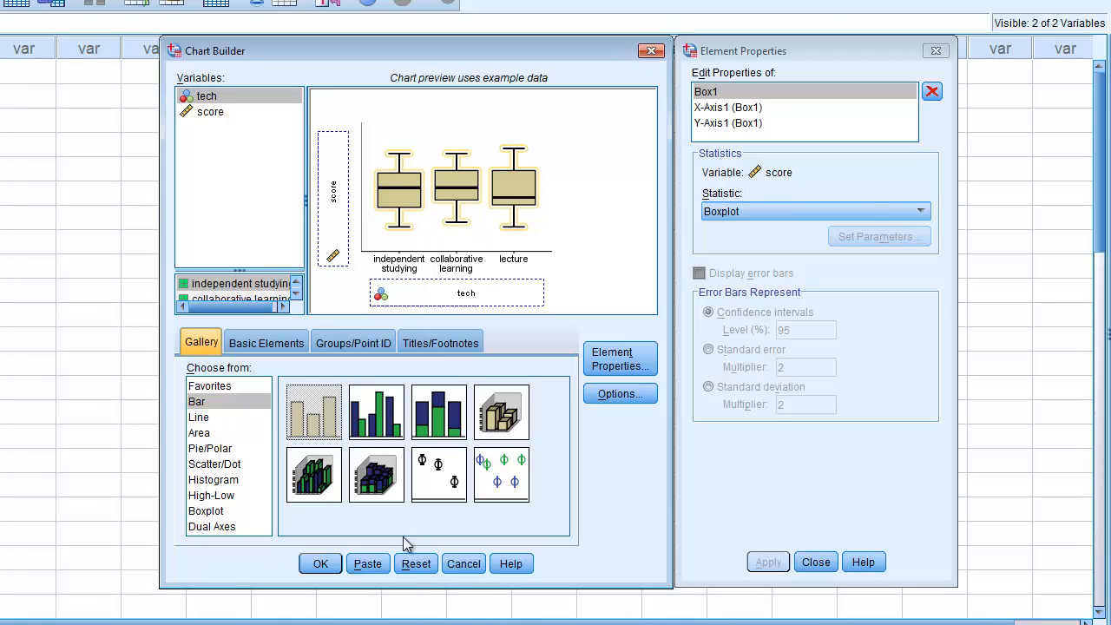
left_click(416, 563)
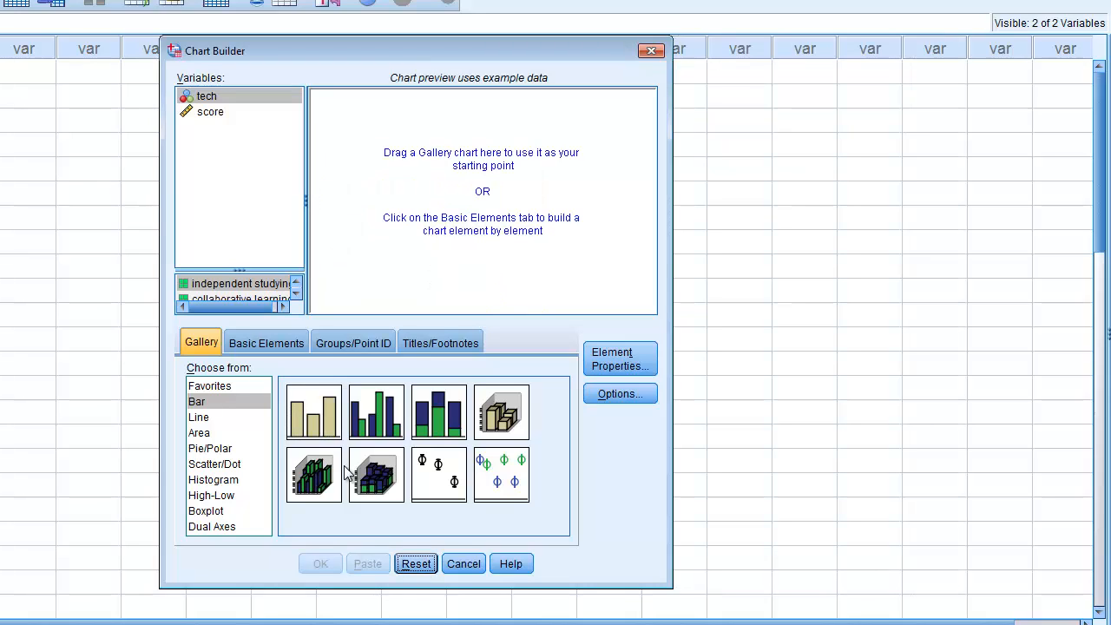
left_click(316, 418)
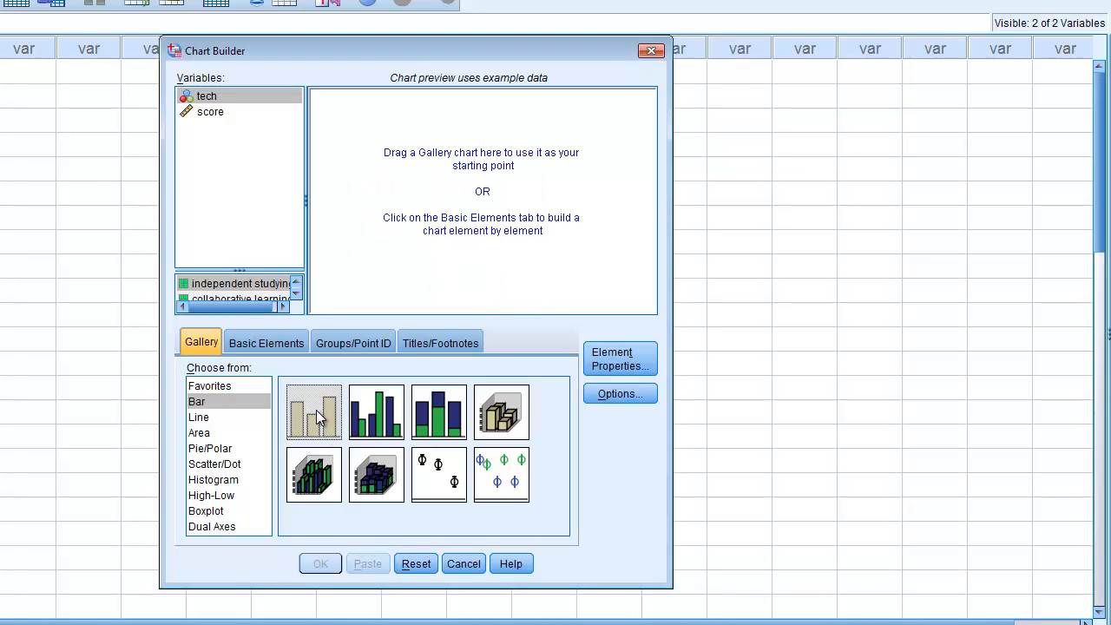
left_click_drag(317, 414, 486, 164)
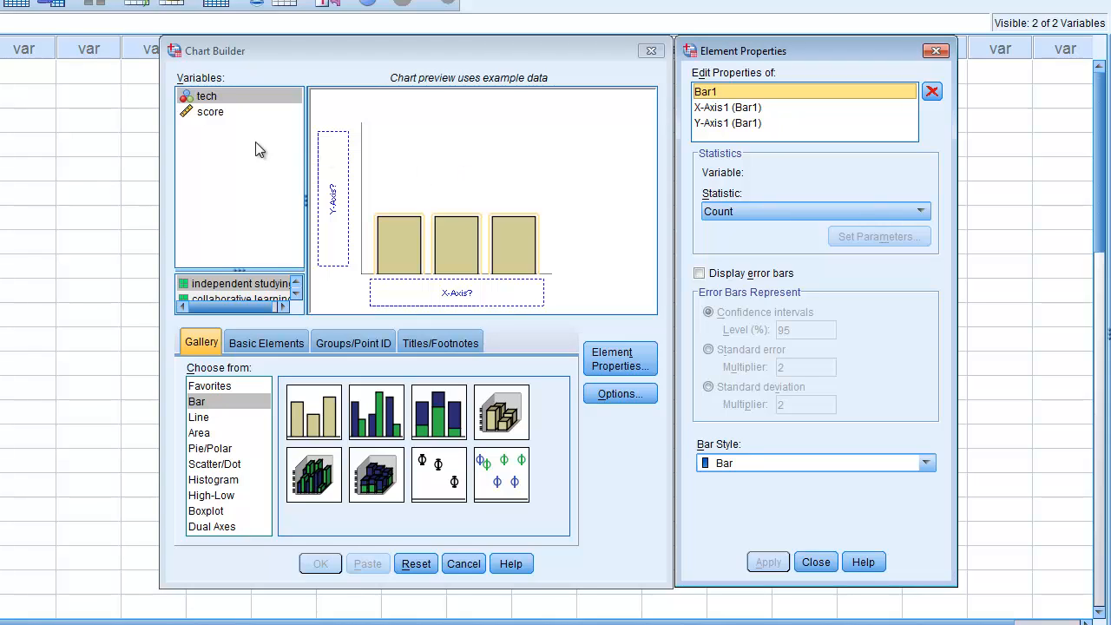
Step: Assign tech to the bar chart's X-axis and score to its Y-axis
left_click(219, 96)
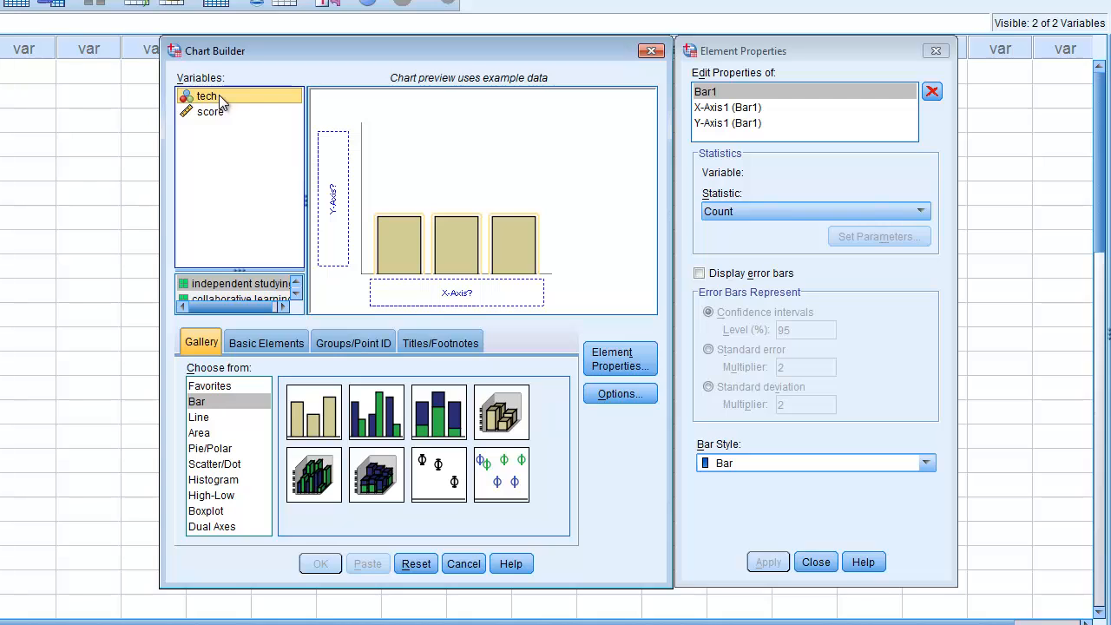
left_click_drag(219, 98, 430, 298)
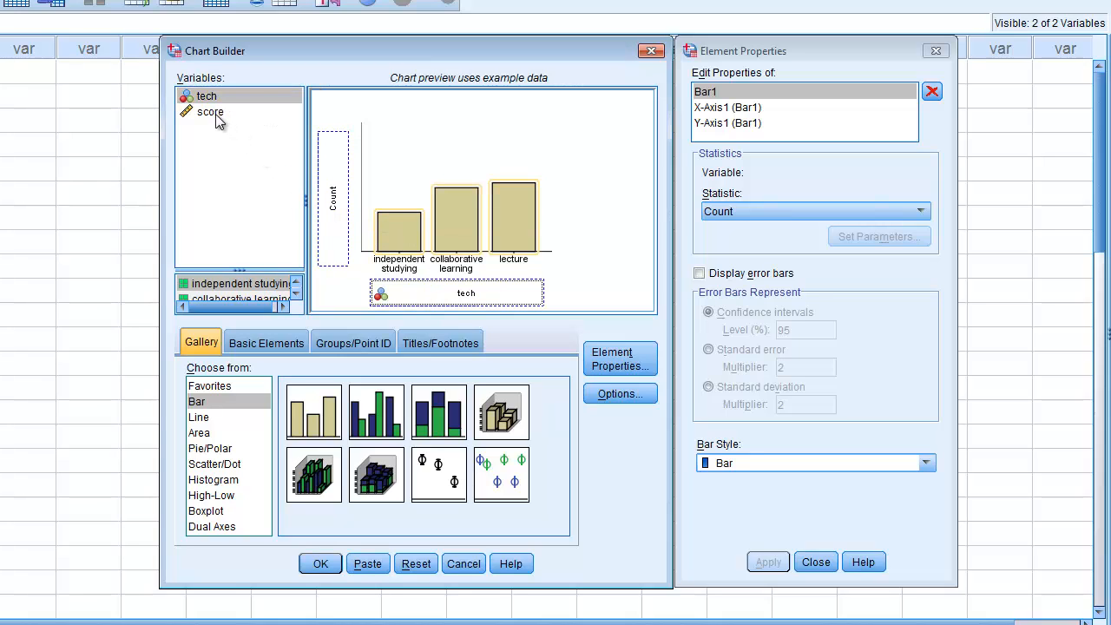
left_click_drag(214, 112, 330, 199)
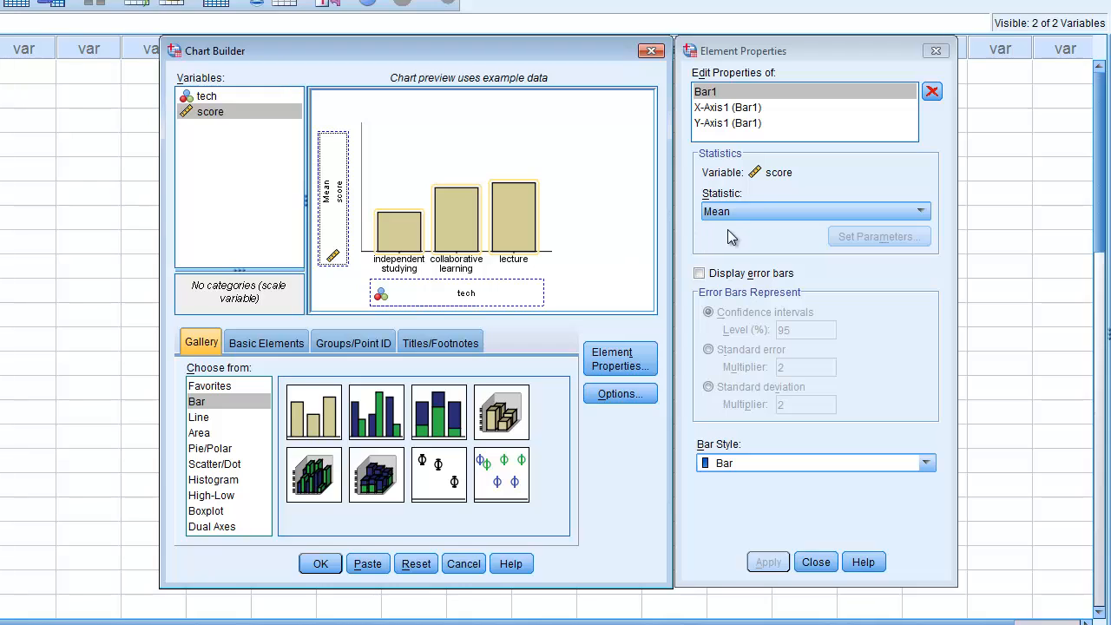
Step: Set the bars to show the Mean with 95% confidence interval error bars and the Bar style, and apply these properties
left_click(923, 214)
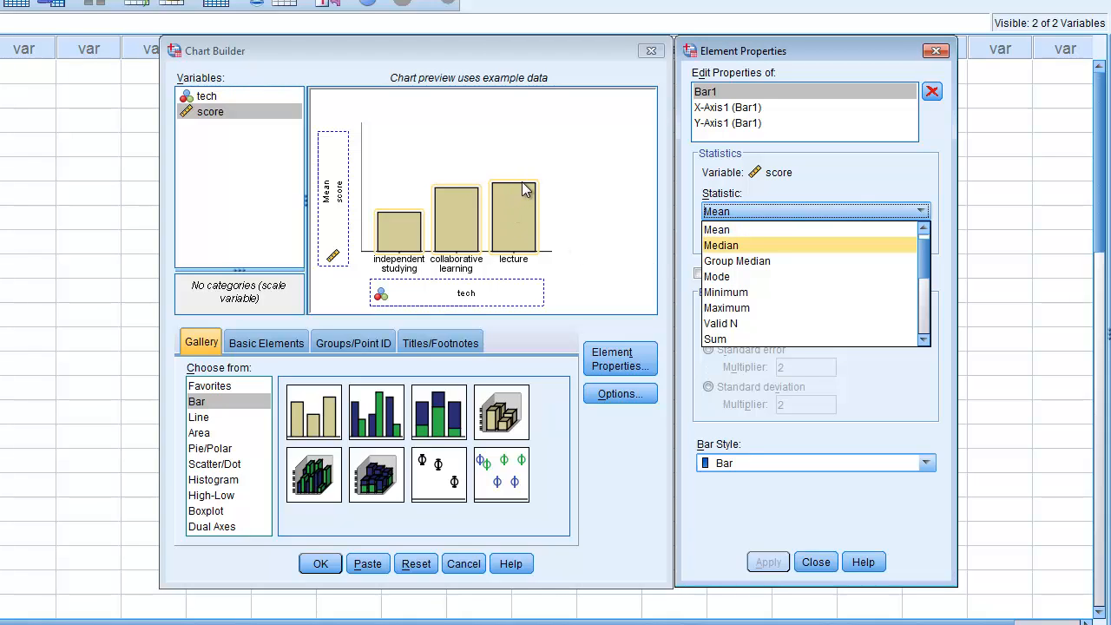
left_click(719, 231)
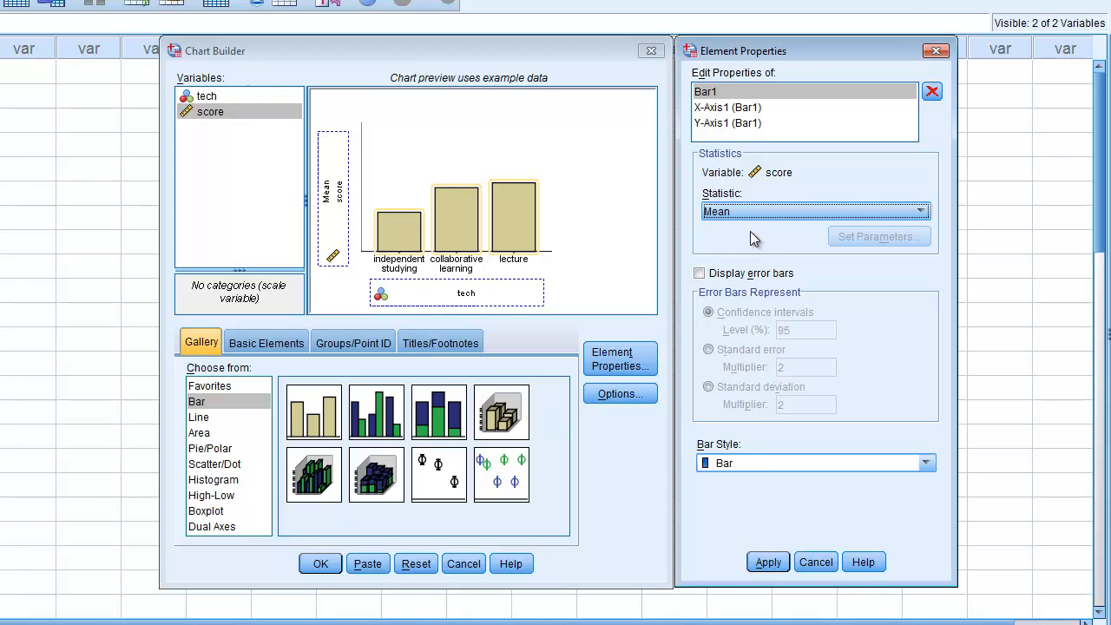
left_click(700, 275)
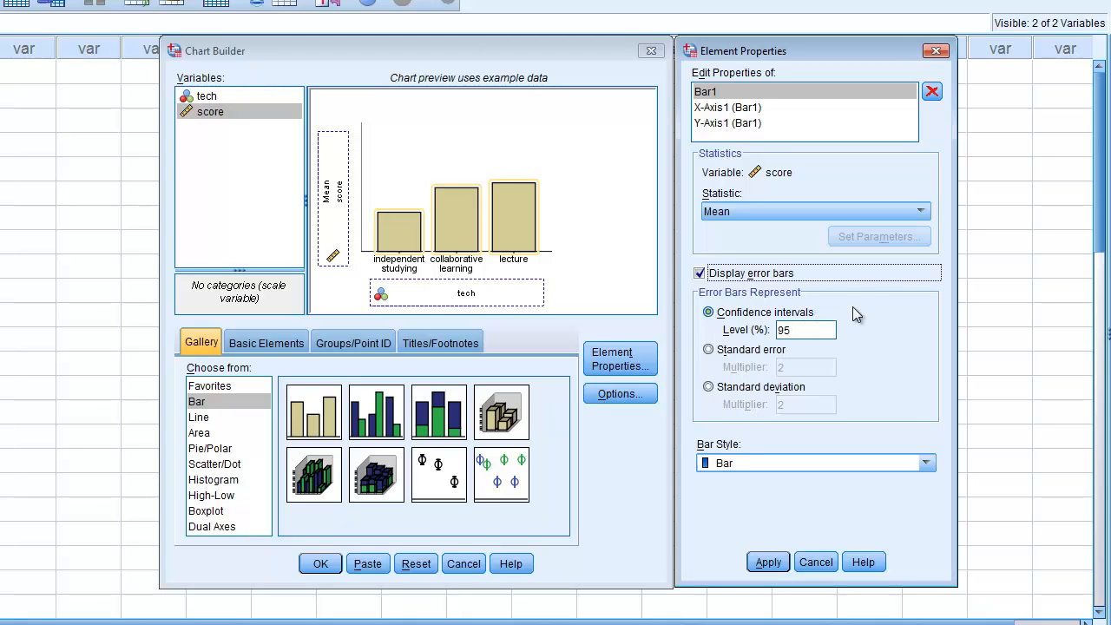
left_click(927, 466)
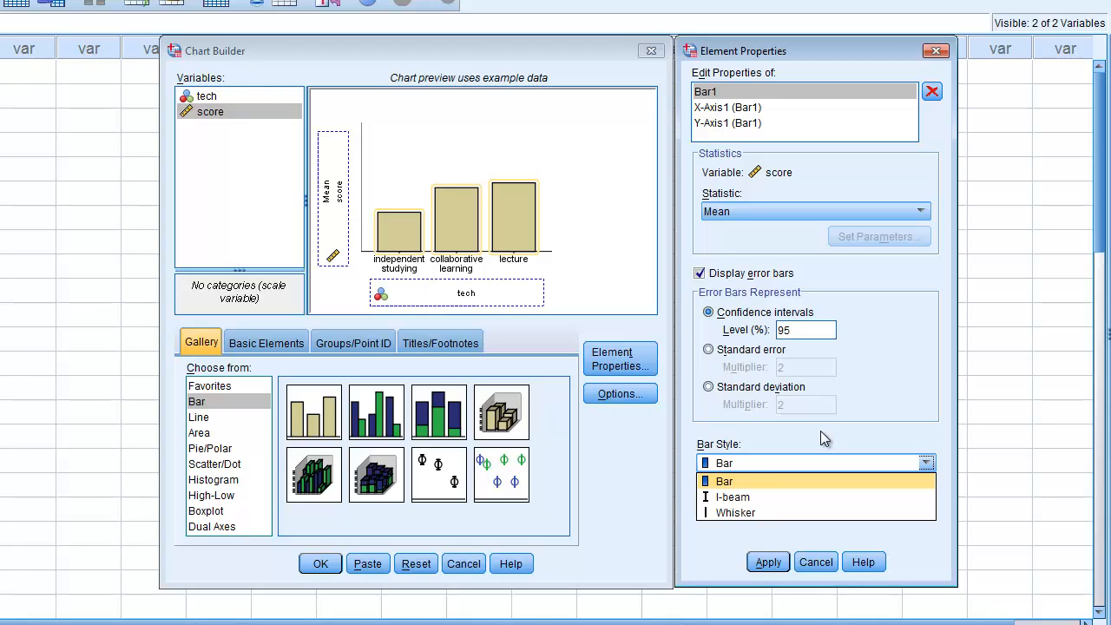
left_click(745, 482)
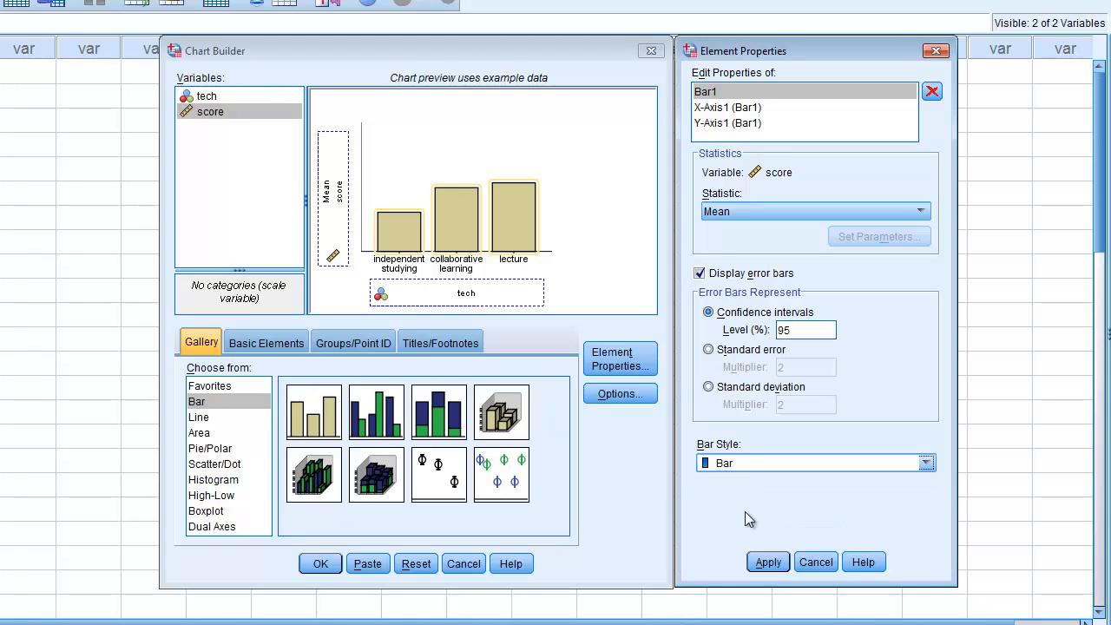
left_click(768, 563)
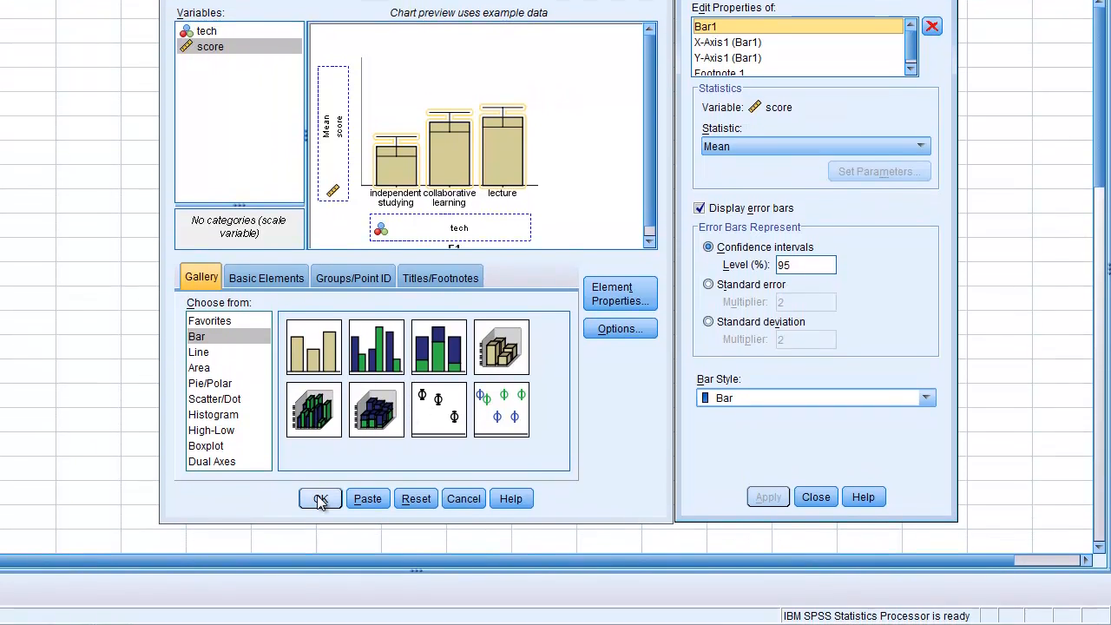
Step: Generate the bar chart of mean score by tech and examine the bars and error bars of the three techniques
left_click(321, 563)
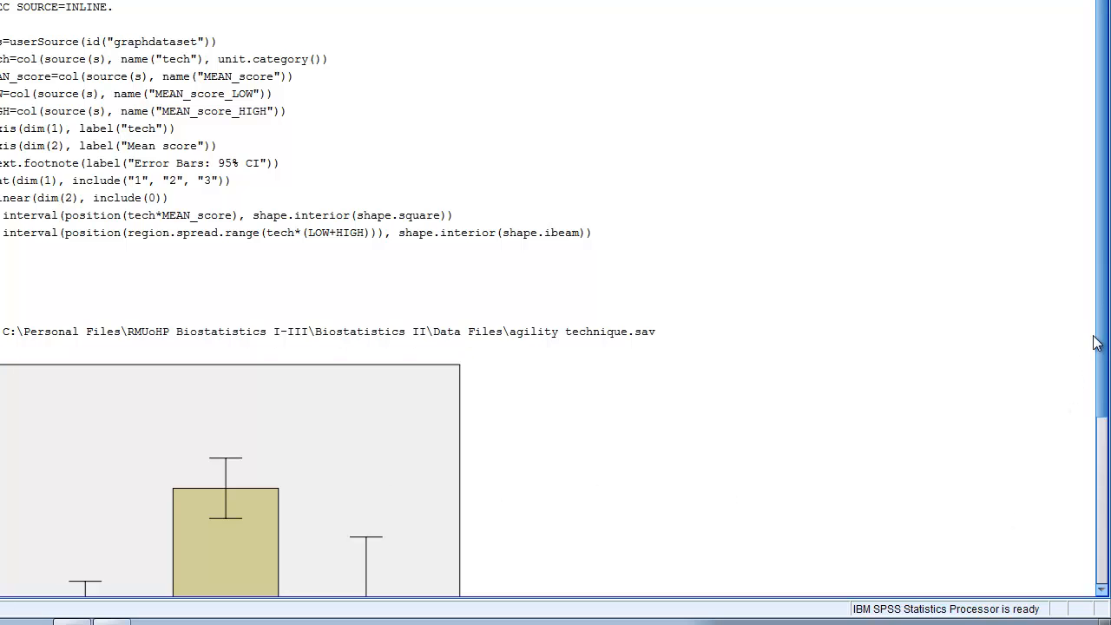
left_click_drag(1100, 341, 1094, 527)
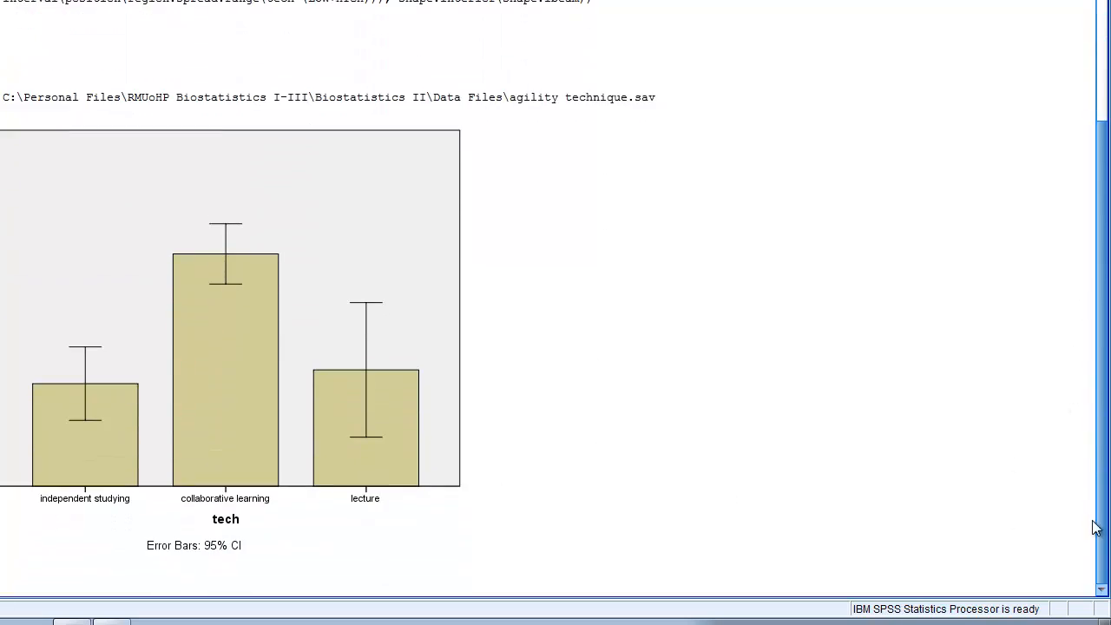
left_click(111, 432)
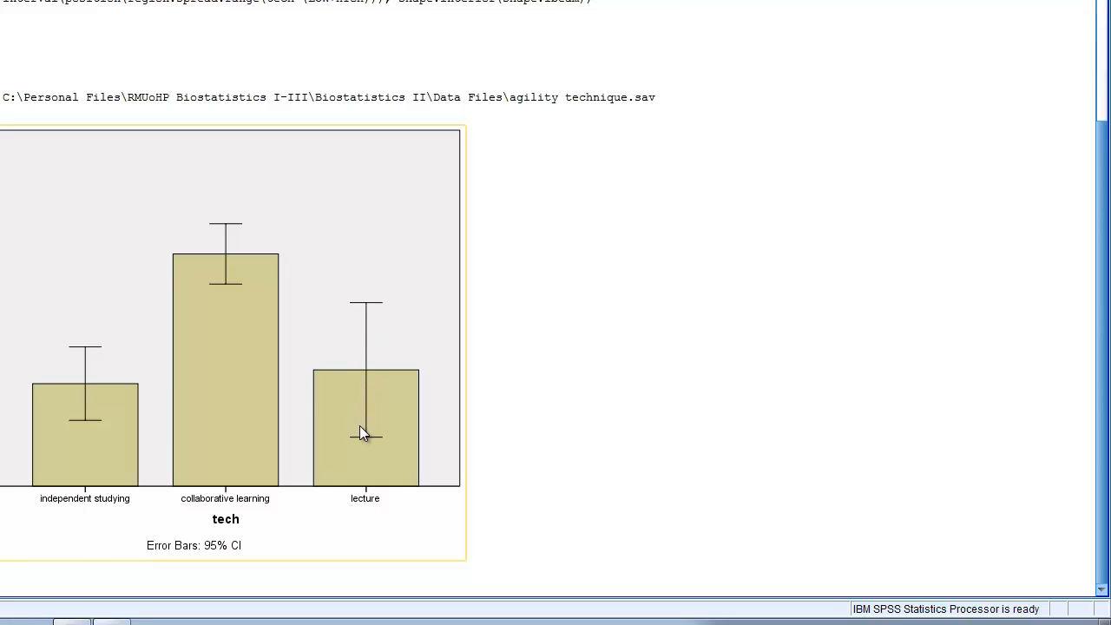
left_click(478, 384)
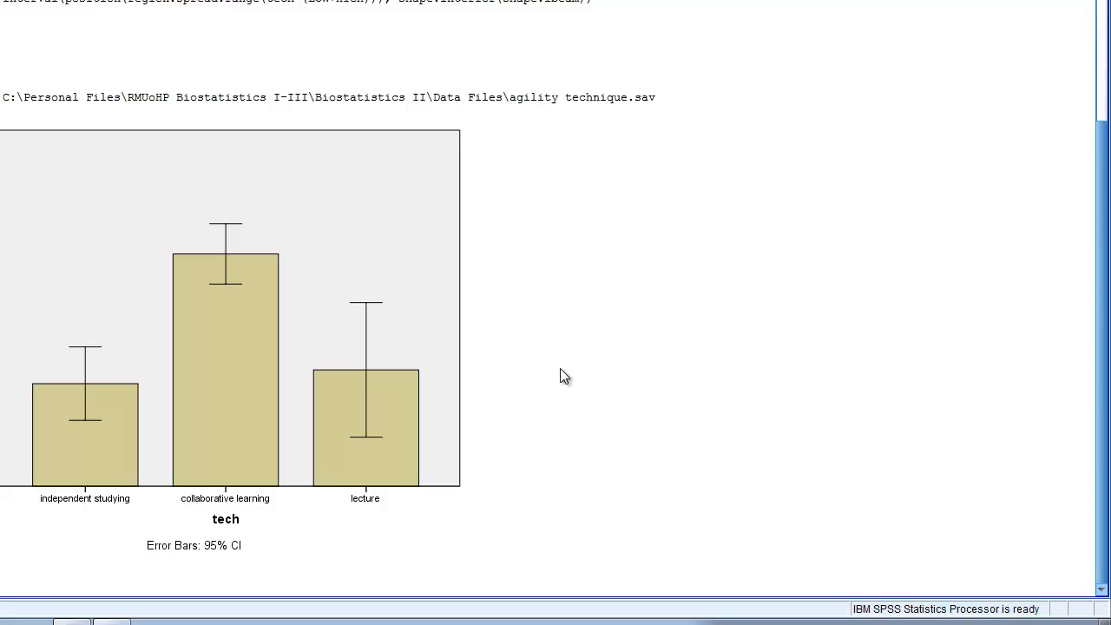
left_click(217, 413)
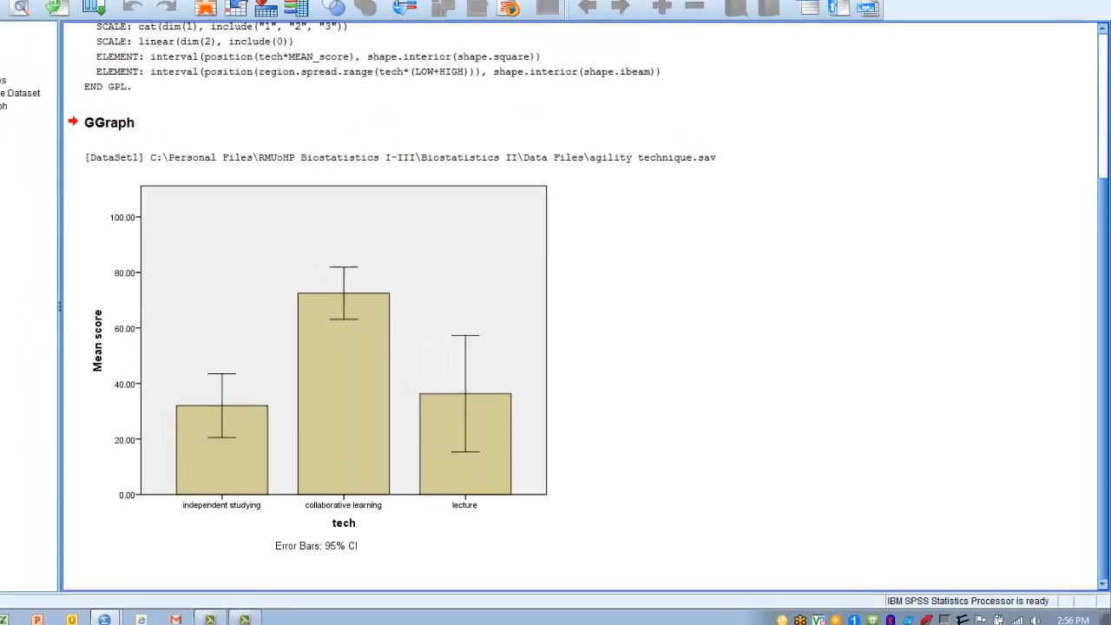
Step: Close the bar chart output without saving it and clear the previous bar chart setup in the Chart Builder
left_click(1100, 8)
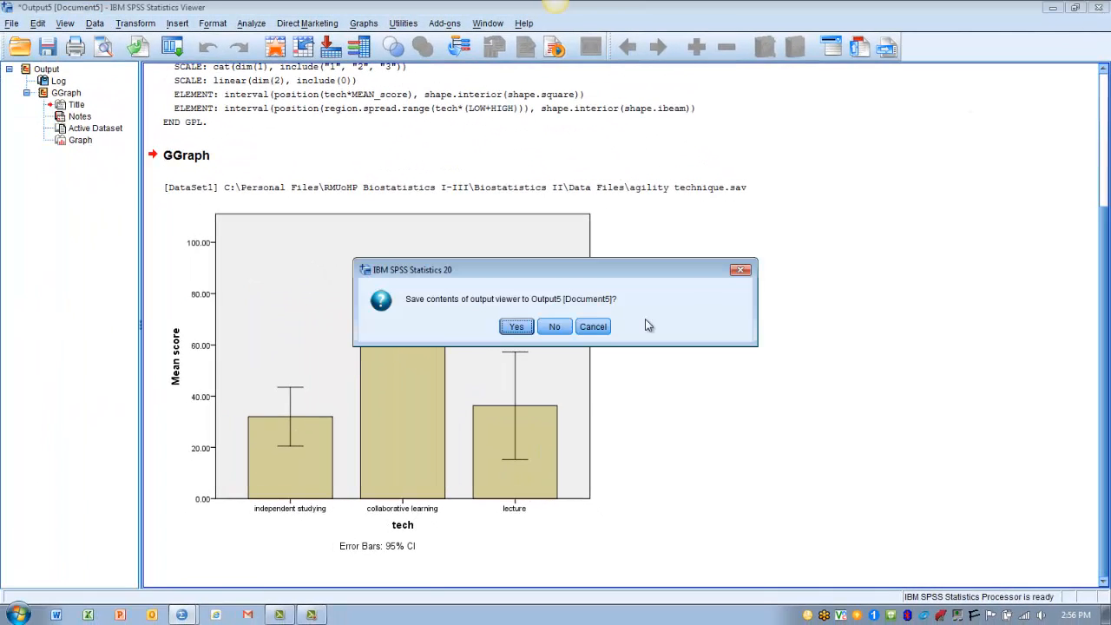
left_click(555, 326)
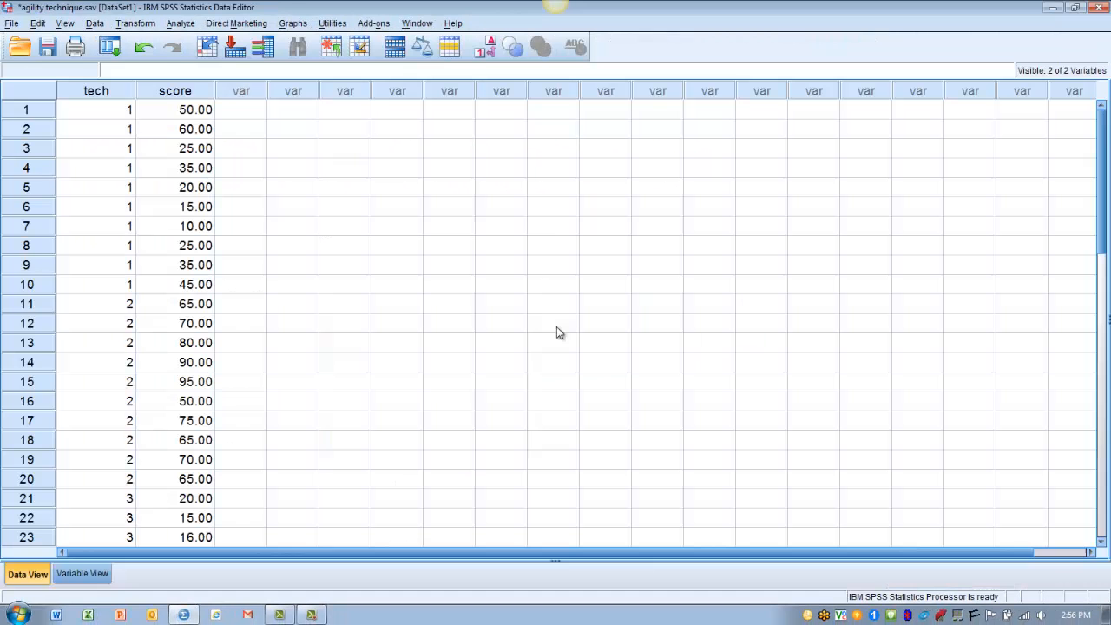
left_click(293, 24)
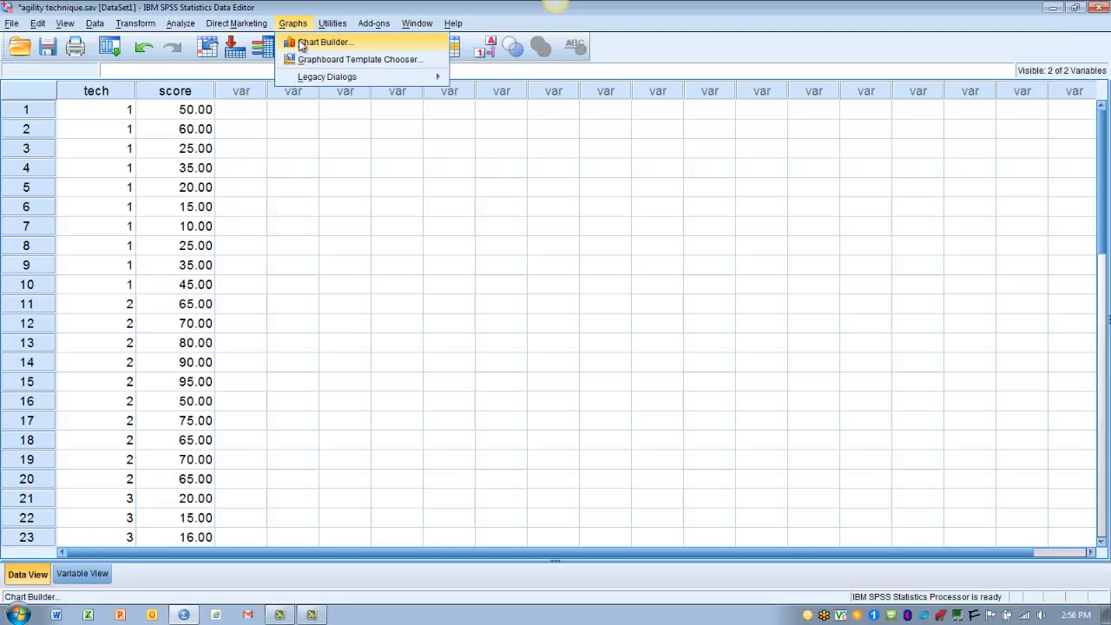
left_click(299, 42)
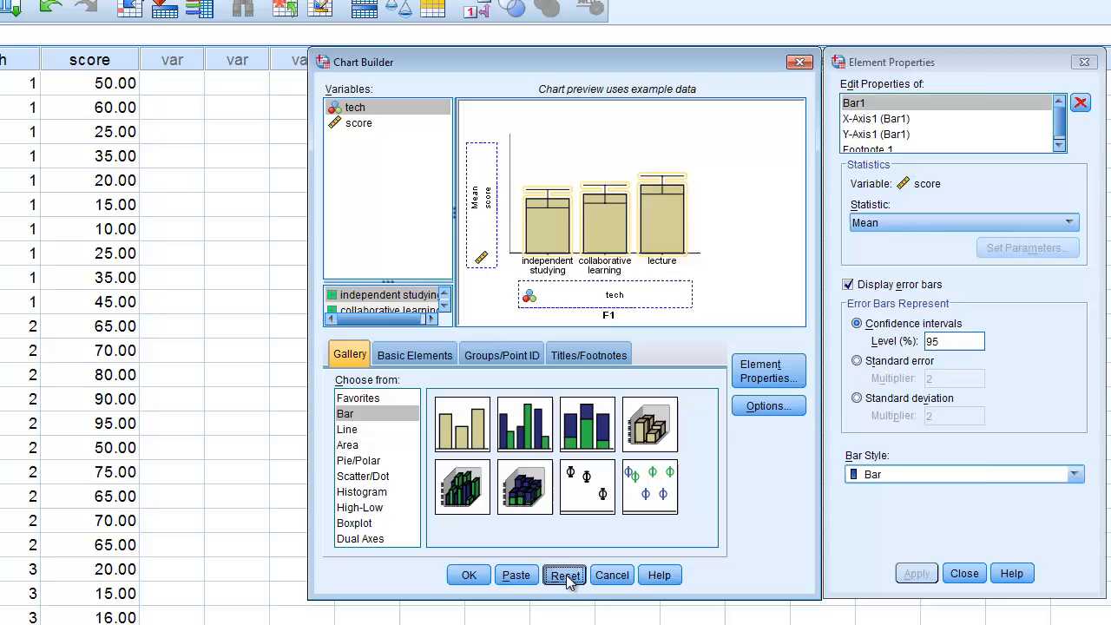
left_click(565, 575)
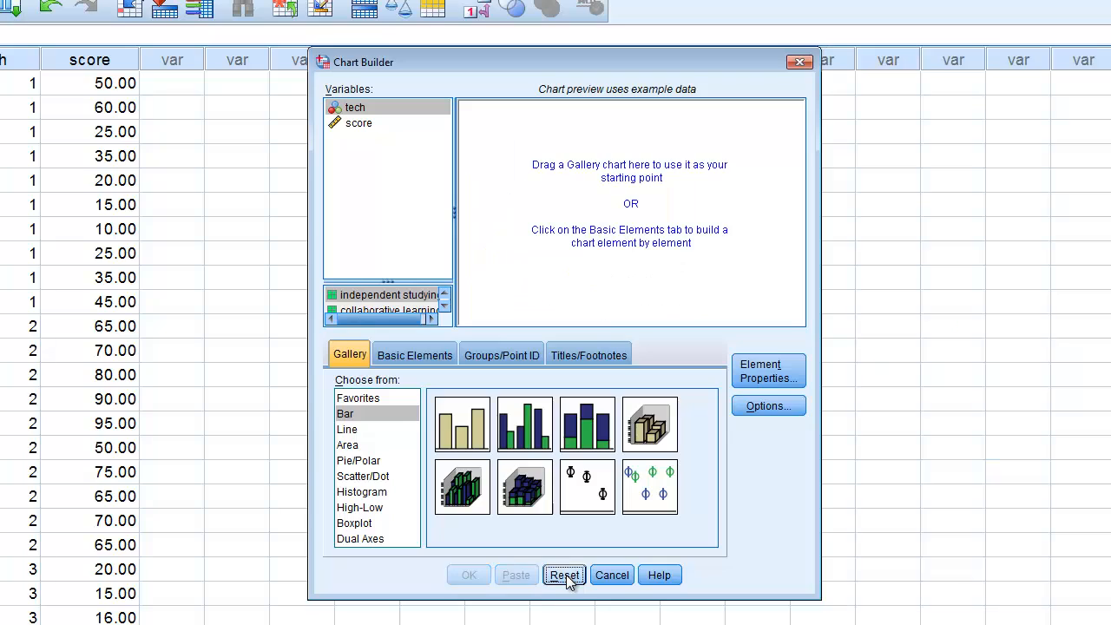
Step: Start a simple error bar chart from the Bar gallery with tech on the X-axis and score on the Y-axis
left_click(391, 412)
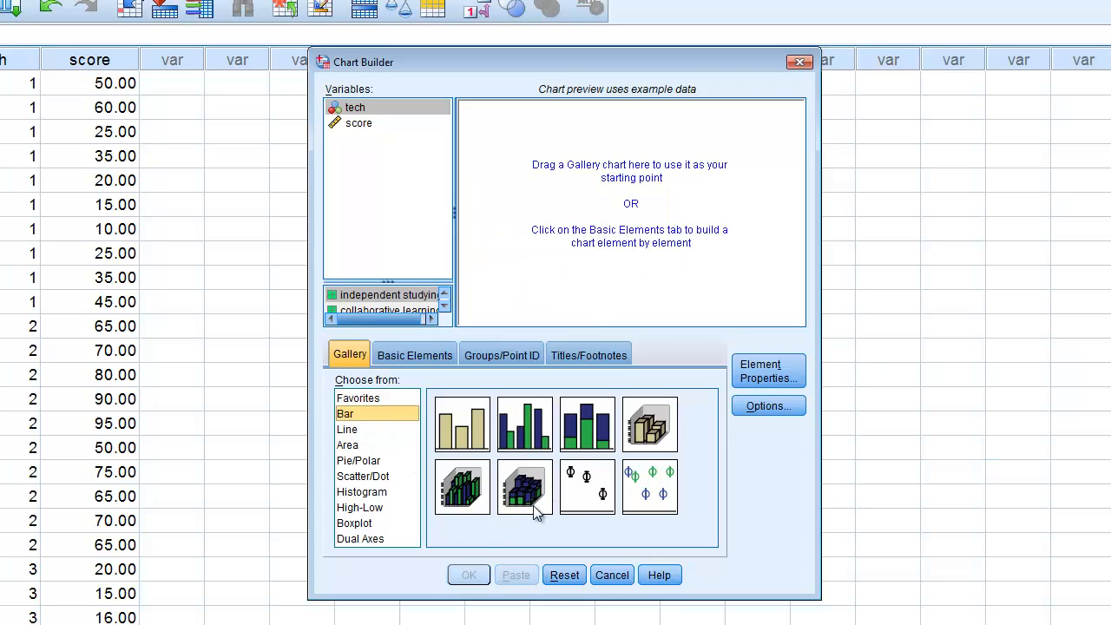
left_click(583, 493)
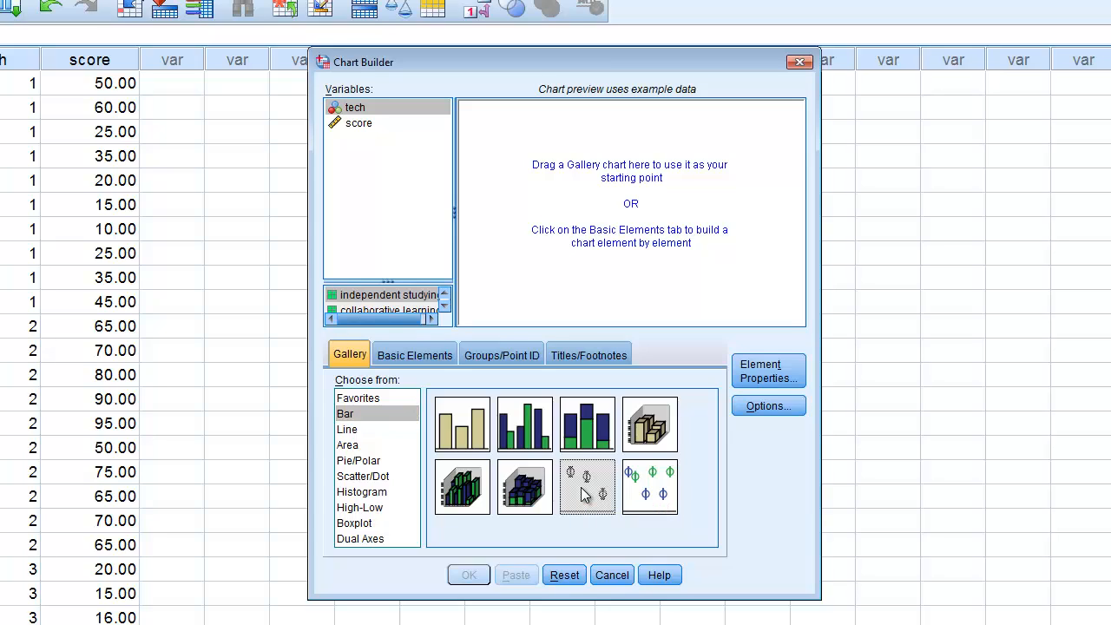
left_click_drag(581, 487, 620, 202)
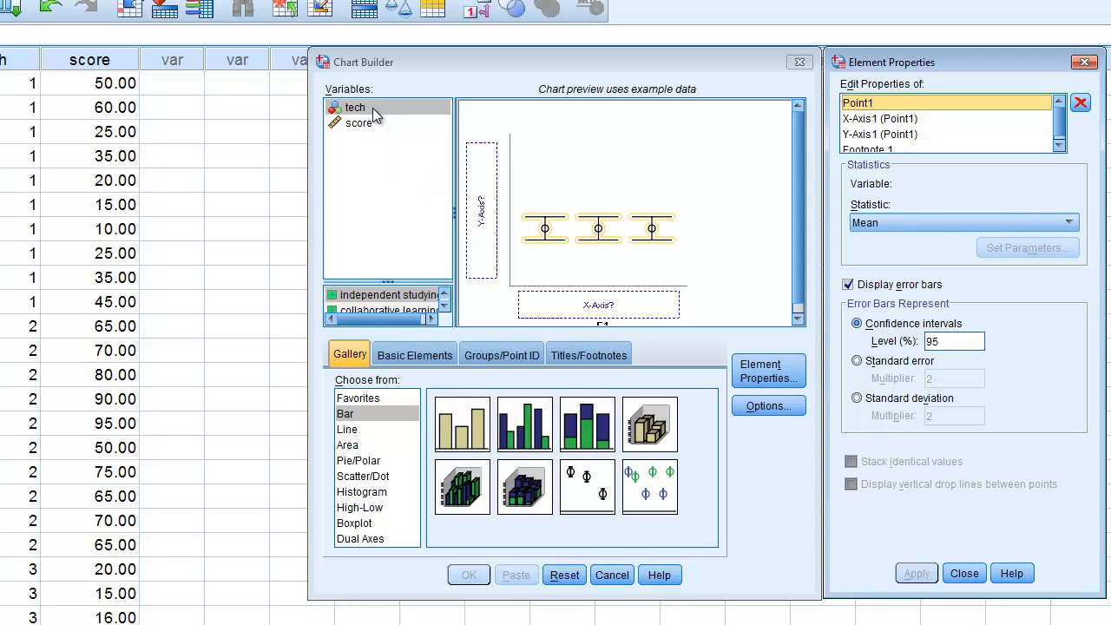
left_click_drag(372, 110, 569, 297)
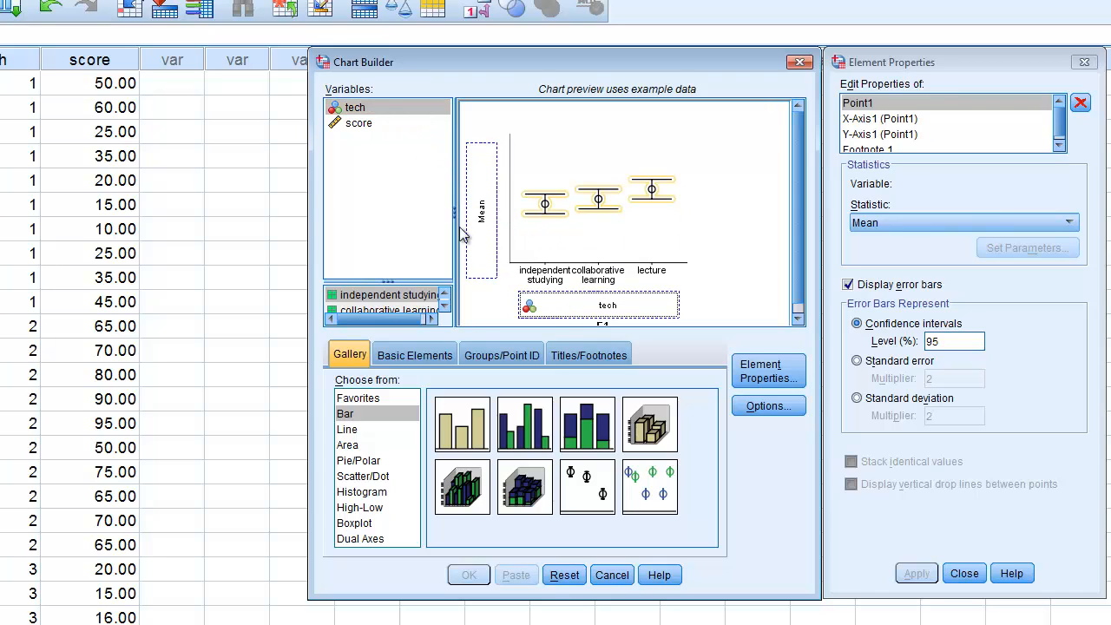
left_click_drag(356, 127, 481, 206)
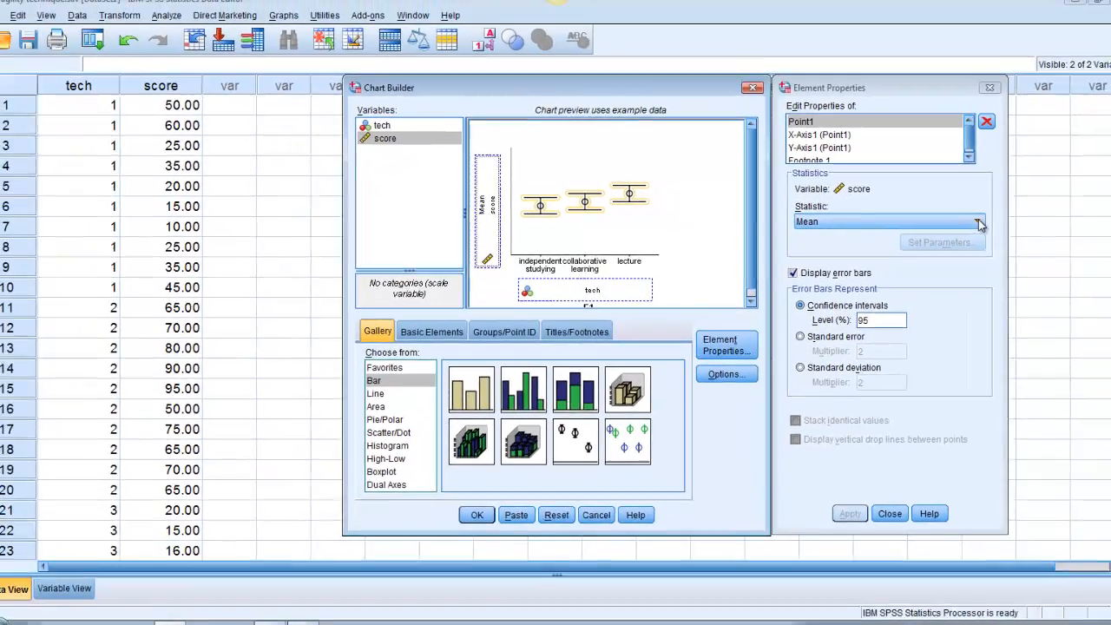
Step: Set the points' statistic to Mean, keep 95% confidence interval error bars, and apply these properties
left_click(1070, 225)
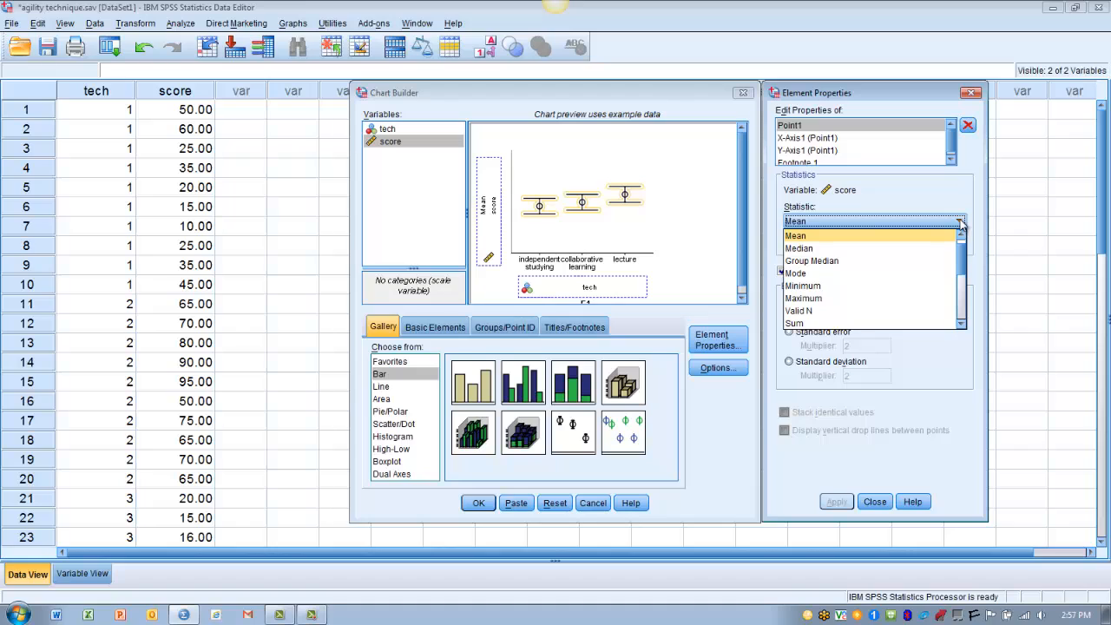
left_click(910, 240)
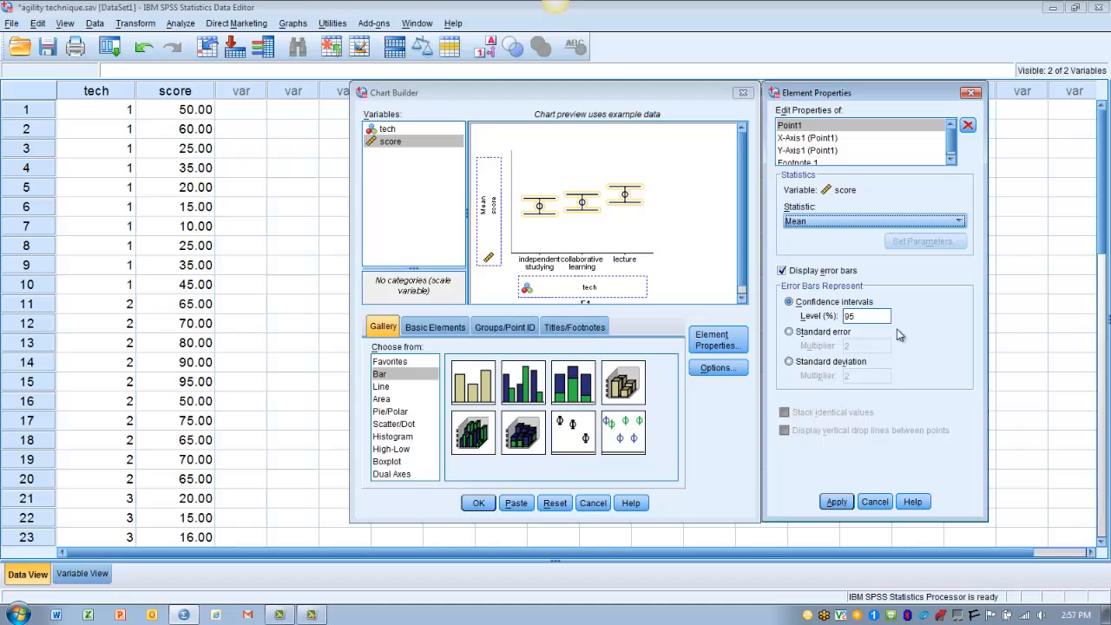
left_click(836, 502)
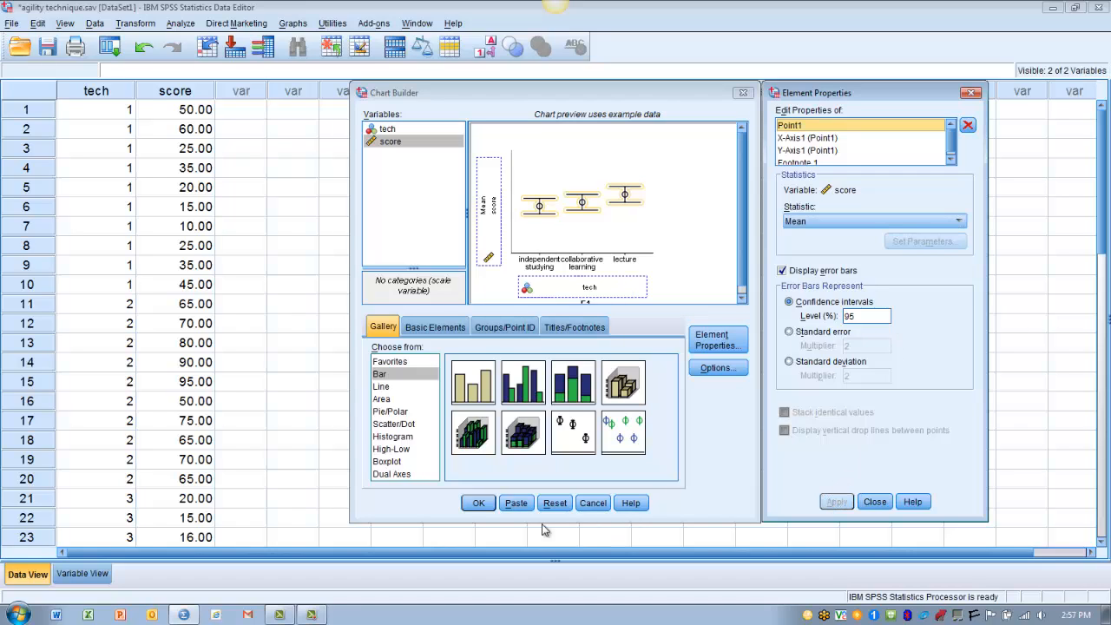
Step: Generate the error bar chart of mean score by tech and examine the interval of each technique
left_click(478, 504)
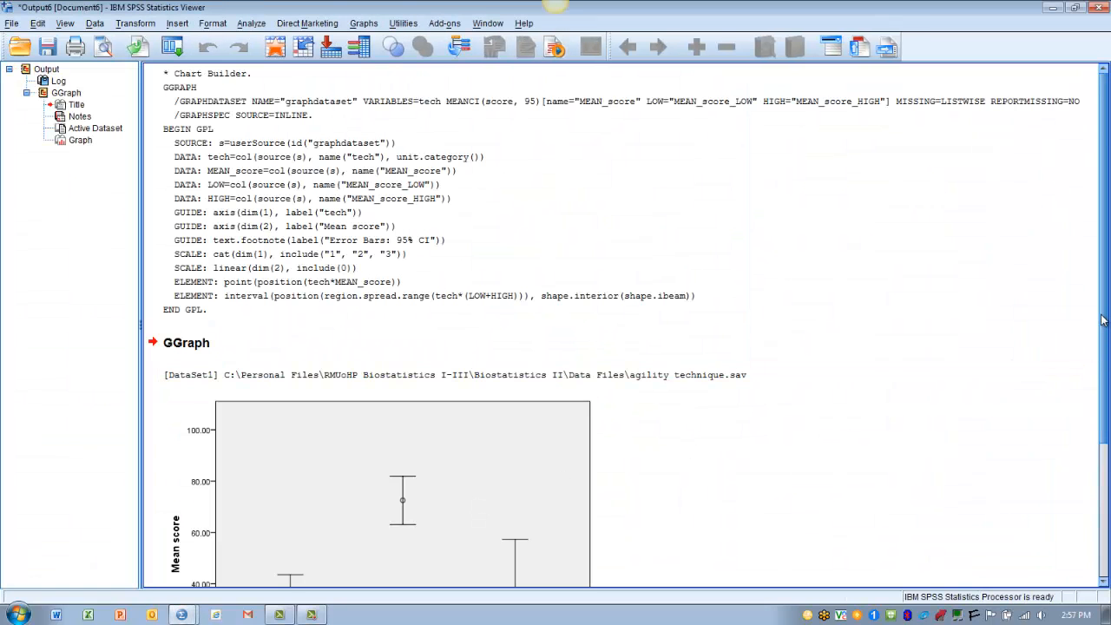
left_click_drag(1108, 323, 1108, 445)
left_click(453, 425)
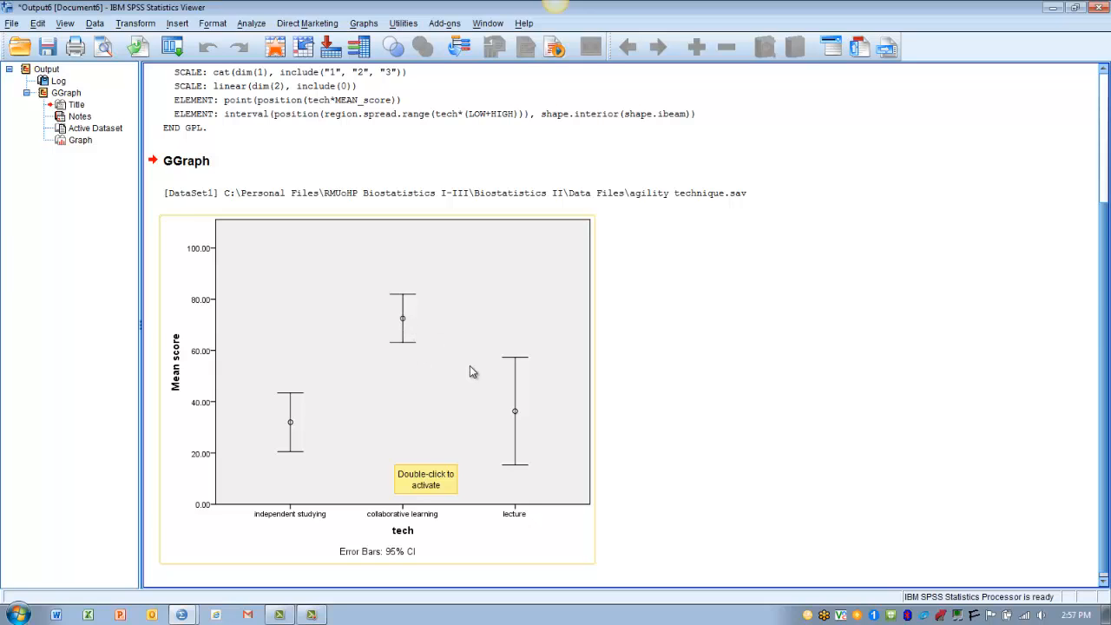
left_click(650, 357)
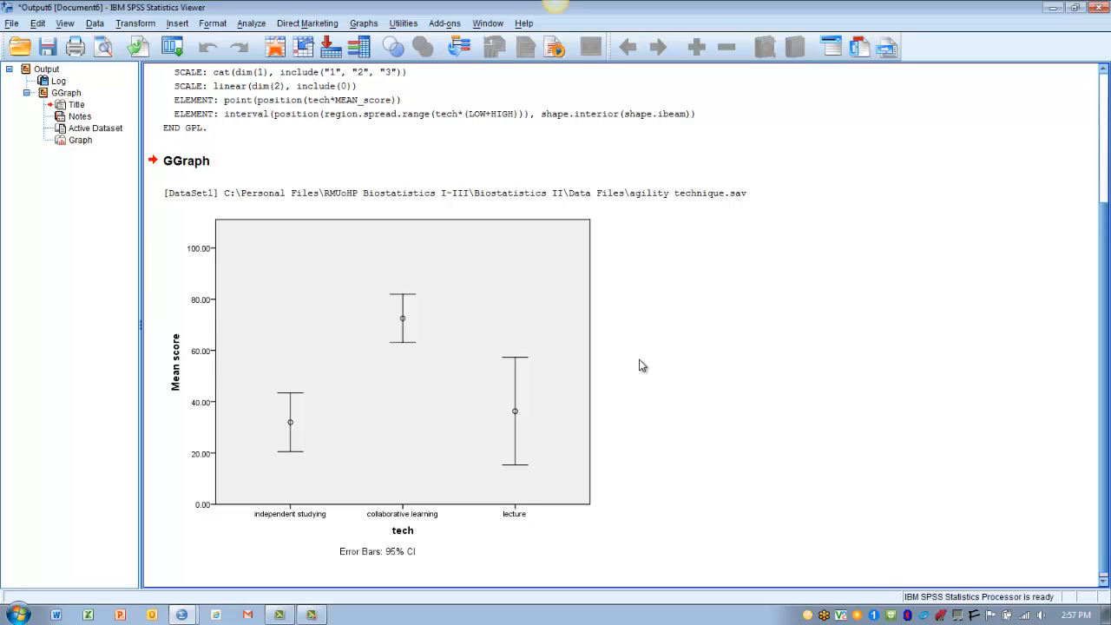
left_click(574, 370)
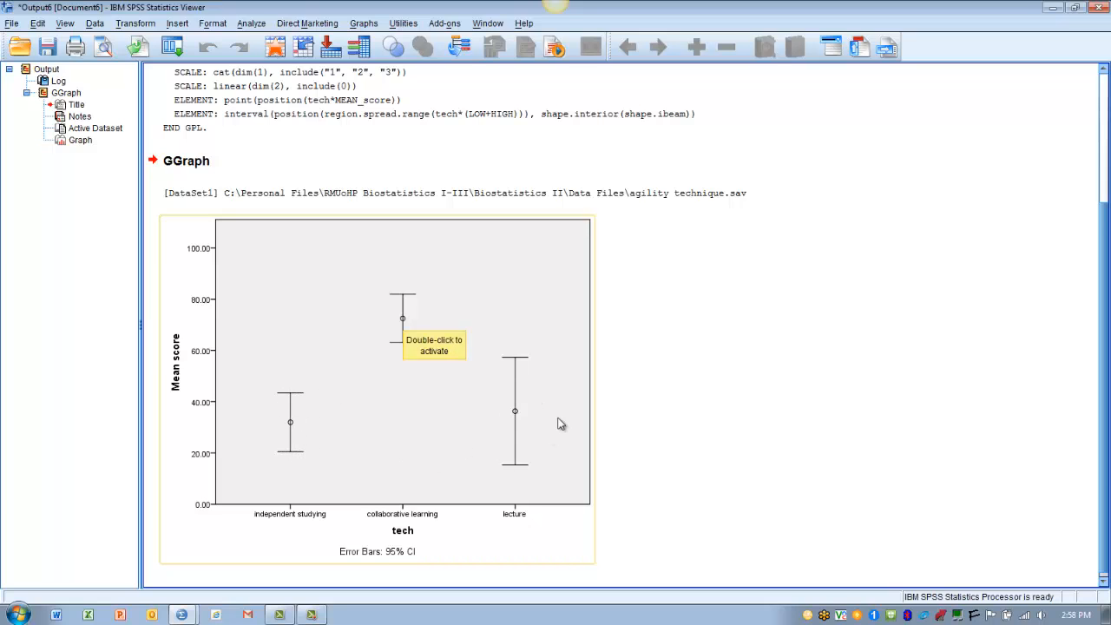
left_click(753, 453)
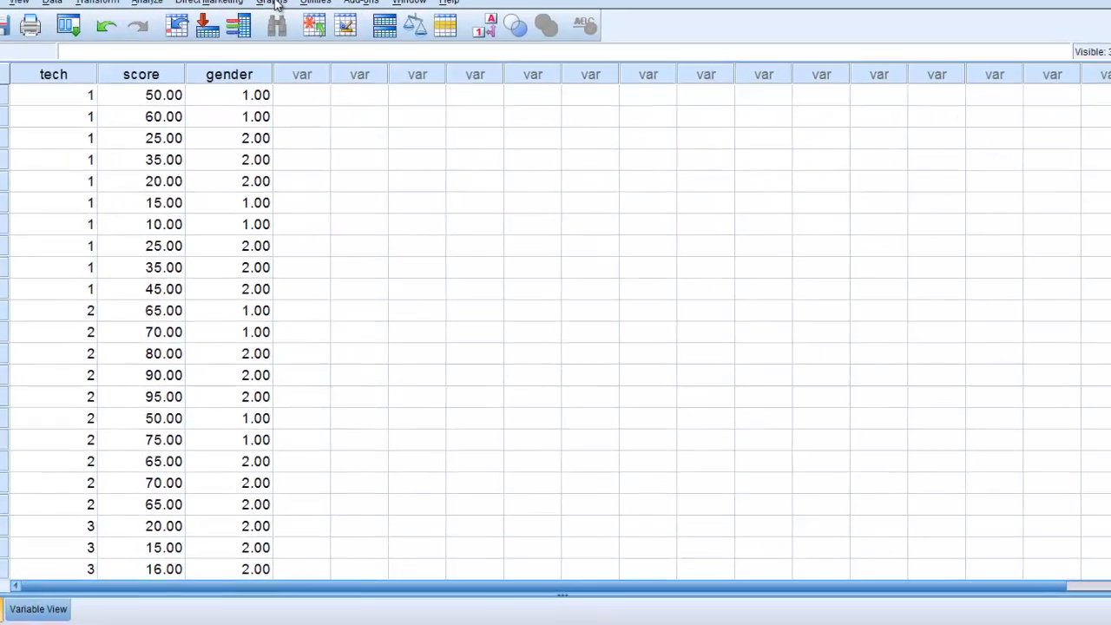
Step: Start a clustered bar chart in the Chart Builder for the dataset that includes gender
left_click(272, 2)
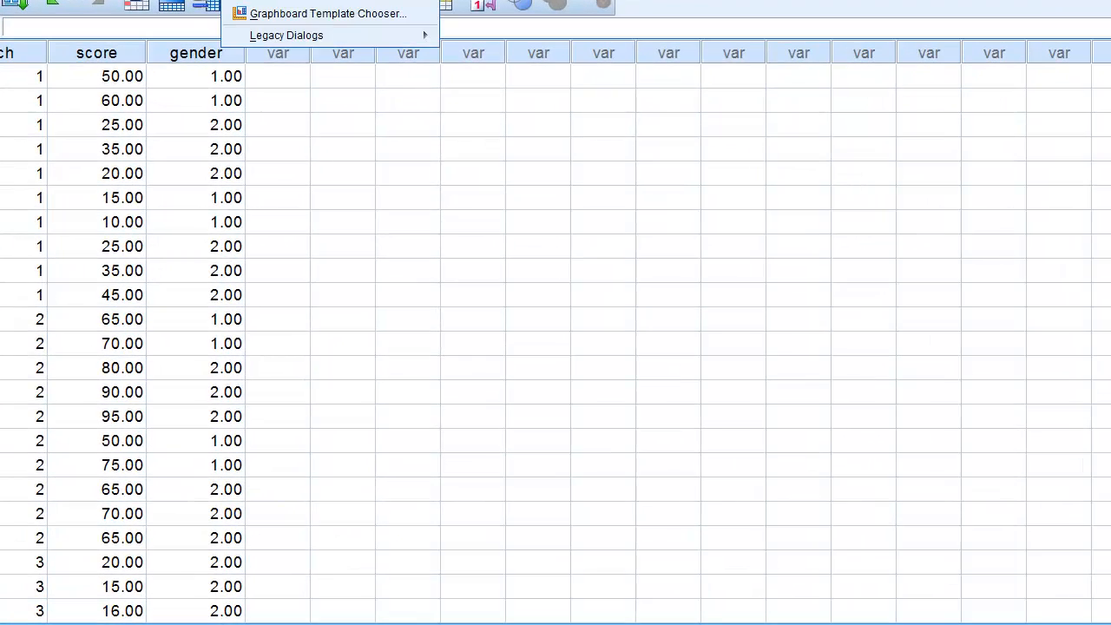
left_click(263, 1)
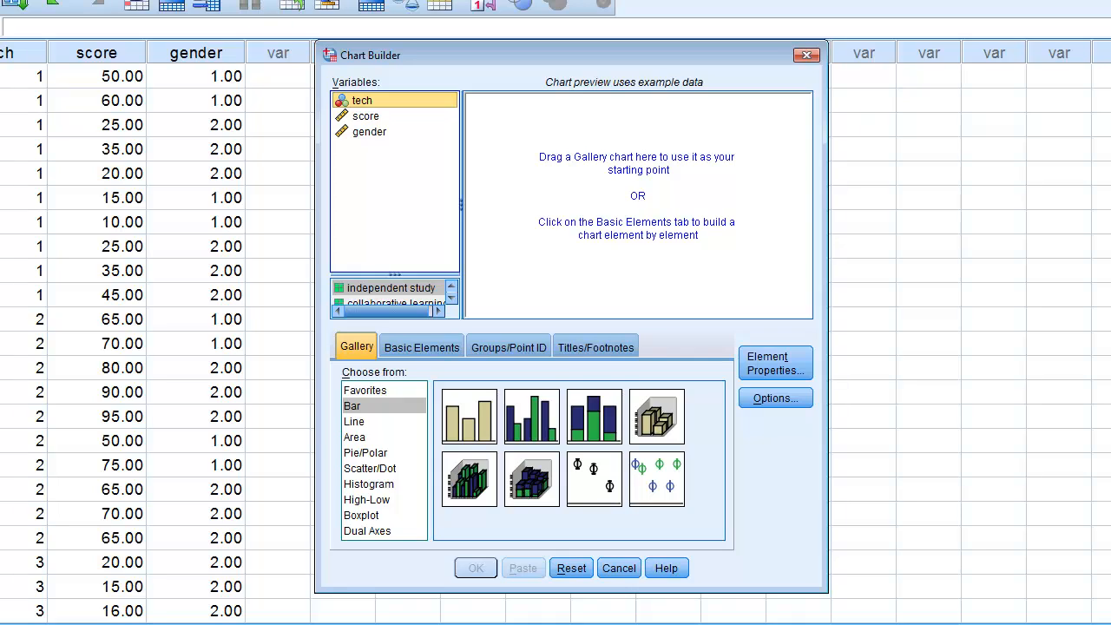
left_click(375, 406)
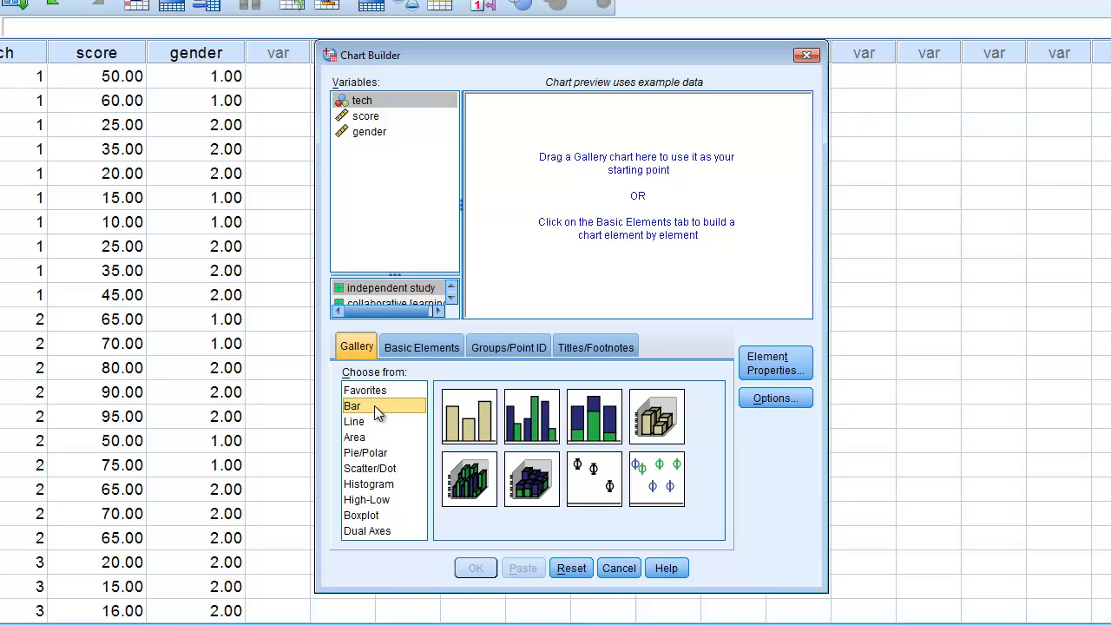
left_click(537, 418)
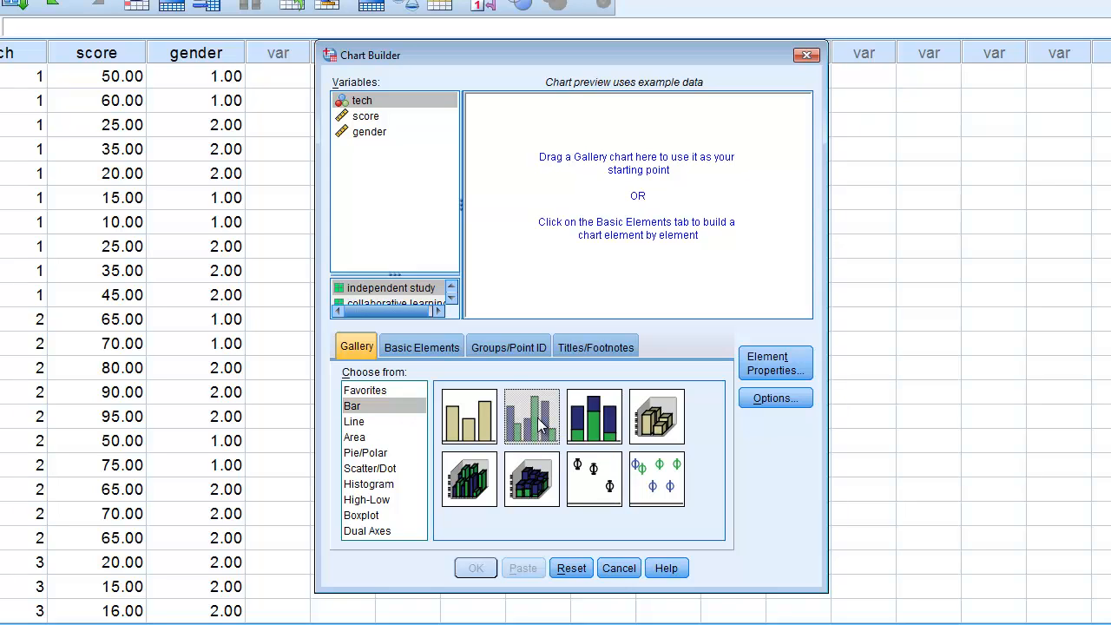
left_click_drag(537, 418, 631, 199)
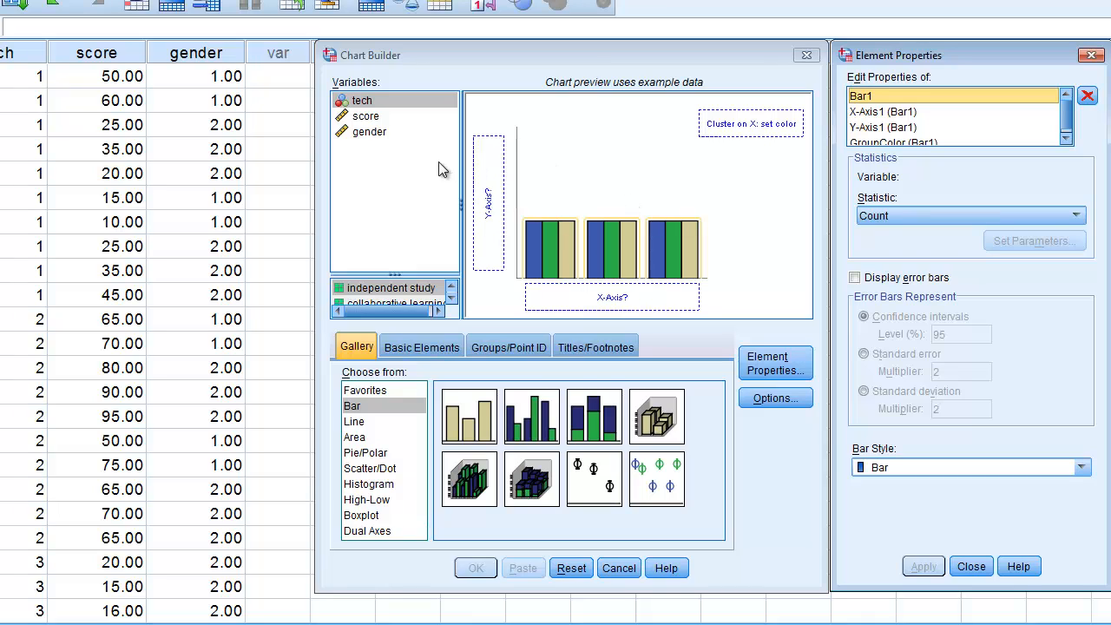
Step: Assign tech to the X-axis, score to the Y-axis and gender, treated as ordinal, to the cluster color
left_click(382, 101)
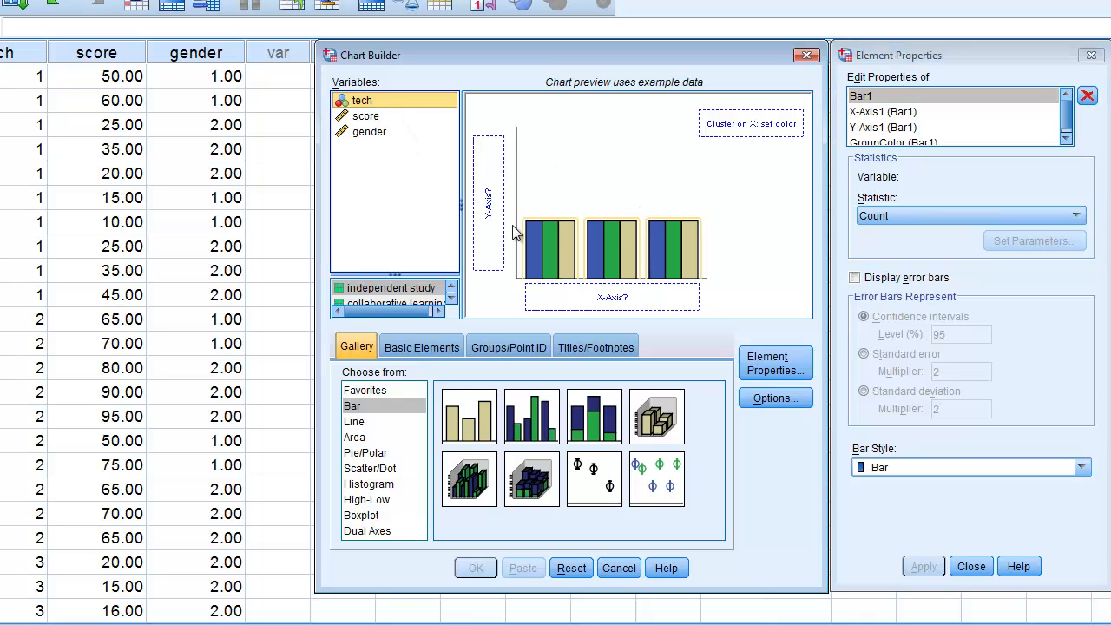
left_click_drag(402, 98, 591, 290)
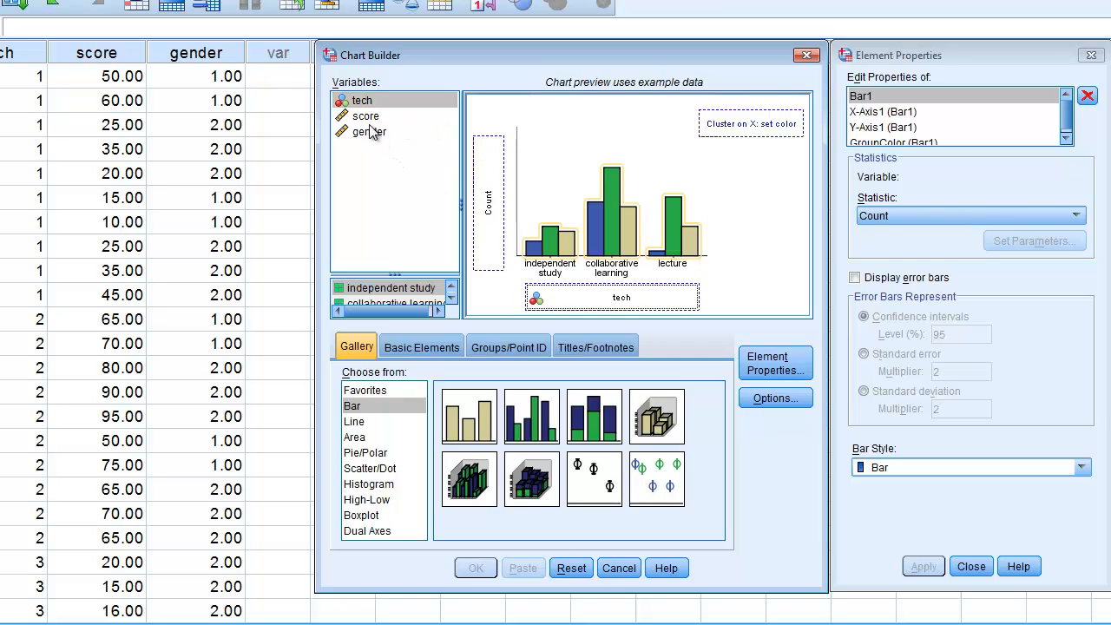
left_click_drag(367, 120, 491, 203)
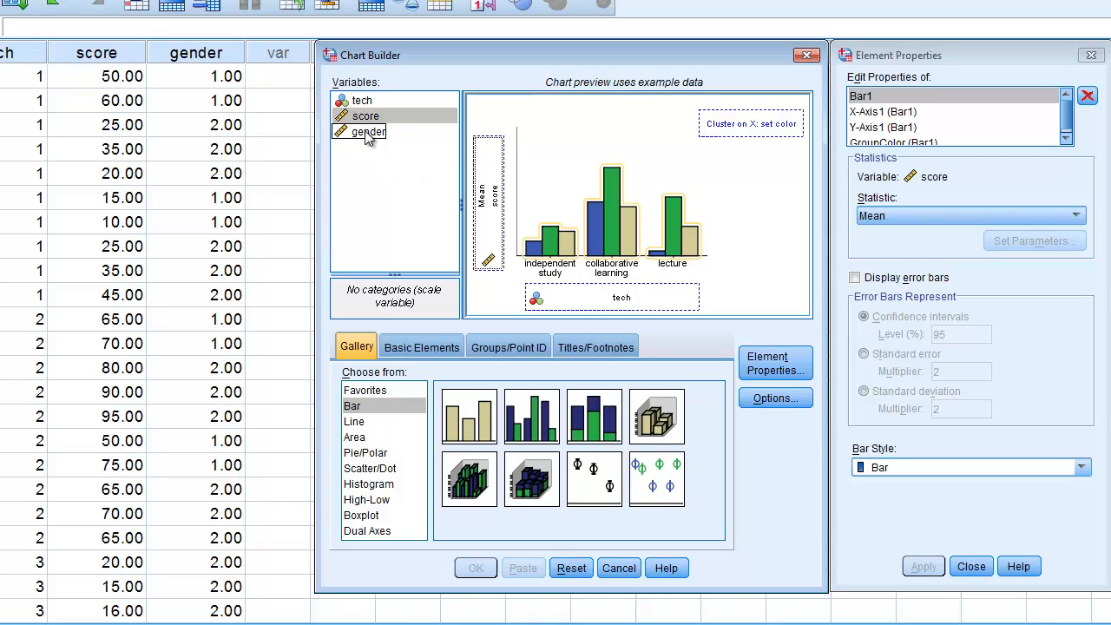
left_click_drag(367, 139, 730, 124)
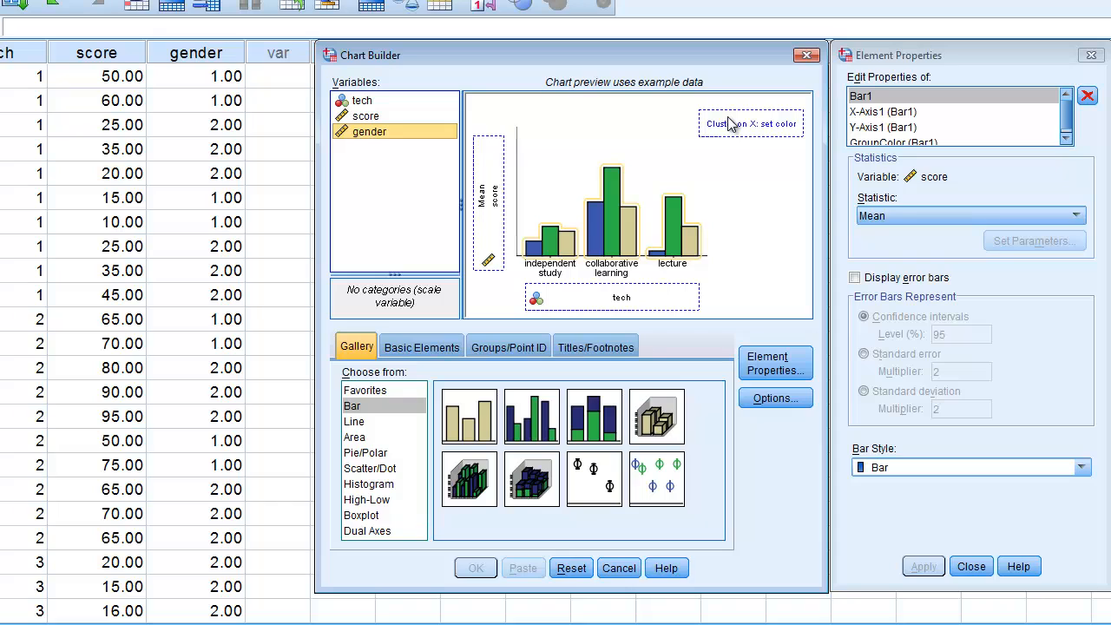
left_click_drag(377, 135, 737, 126)
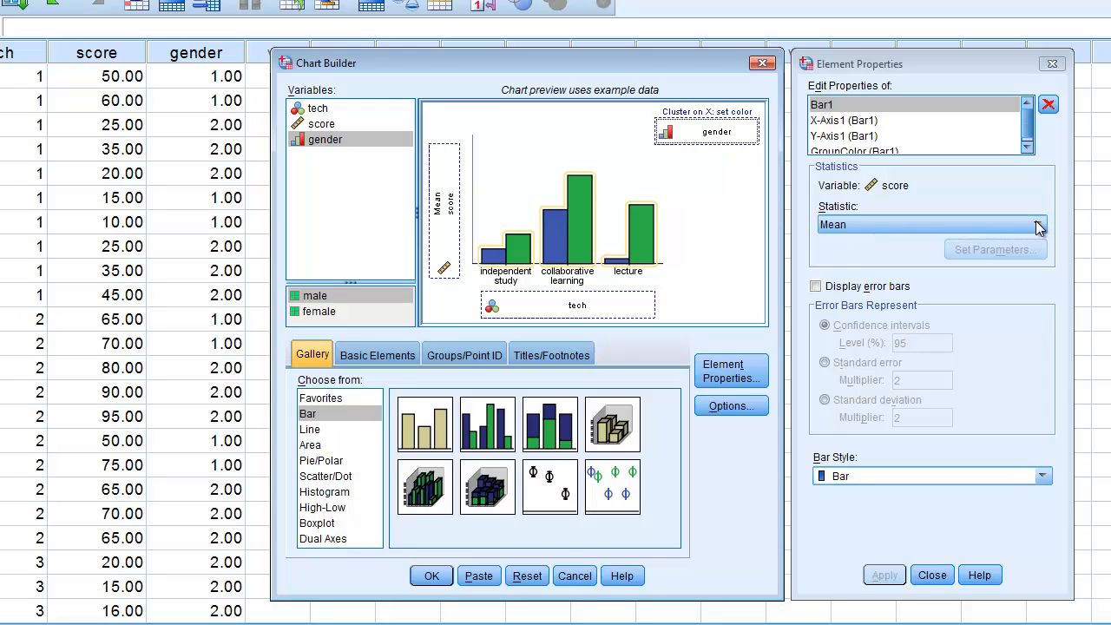
Step: Display 95% confidence interval error bars on the clustered mean bars and generate the chart
left_click(817, 288)
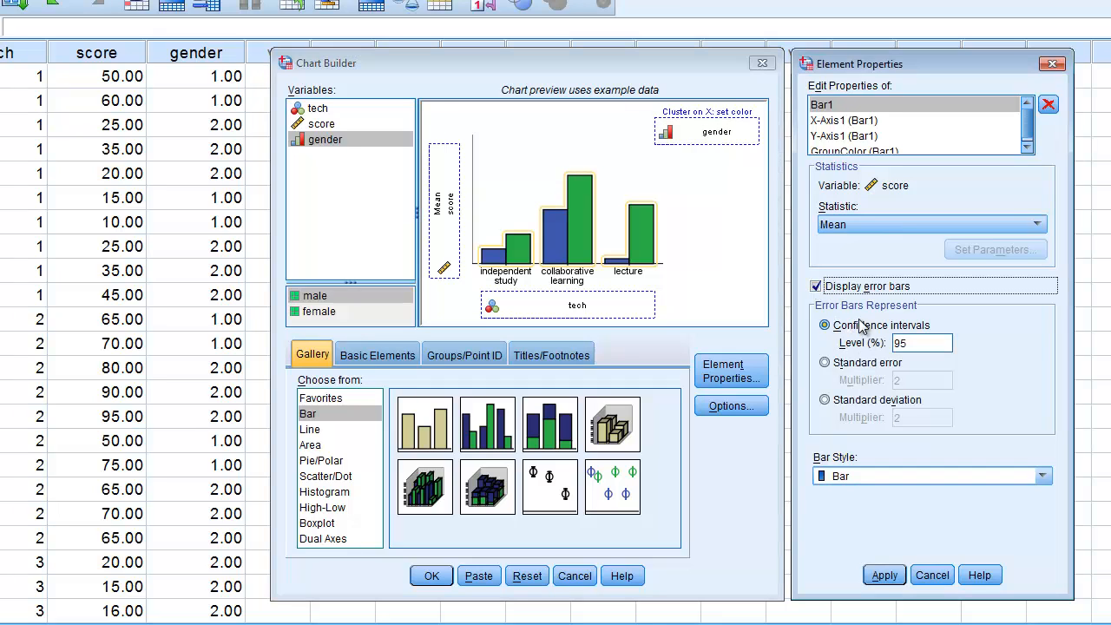
left_click(882, 575)
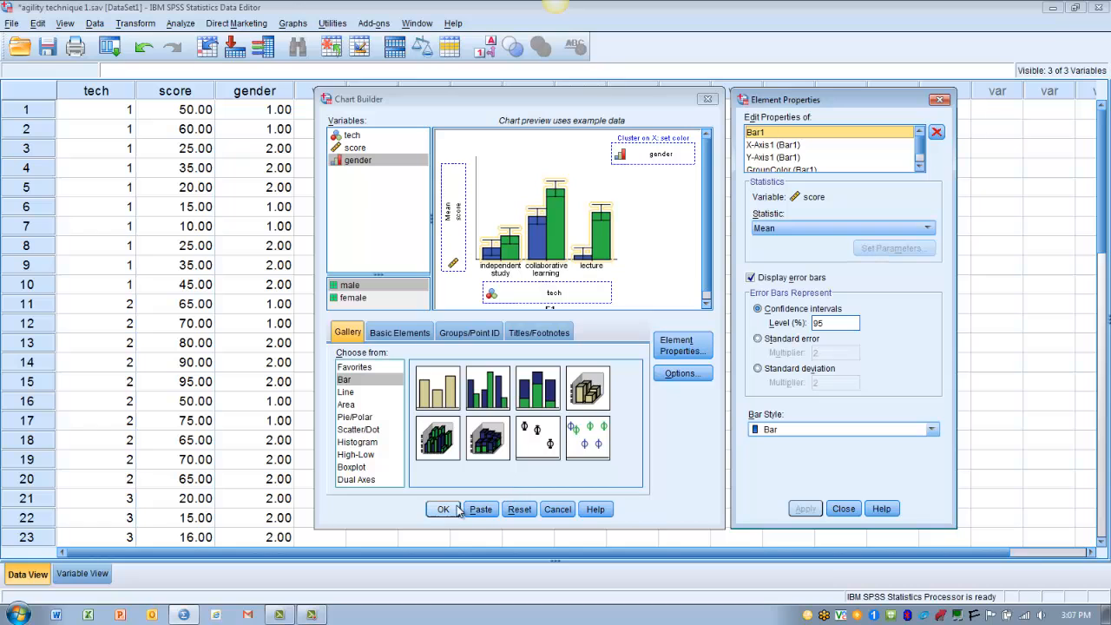
left_click(444, 509)
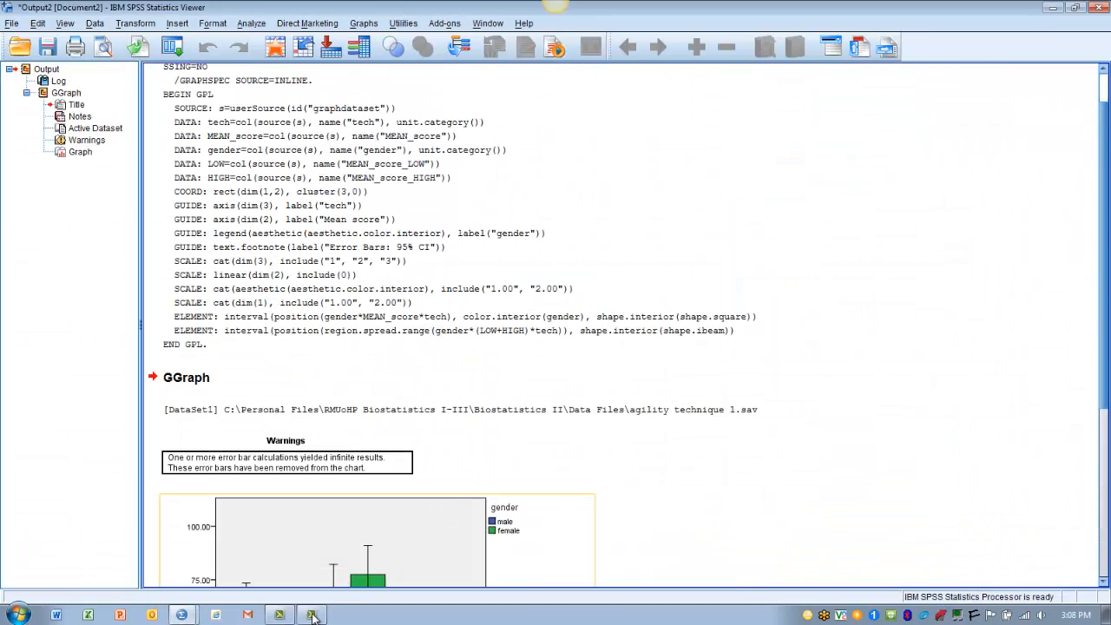
Step: Examine the male and female bars and error bars for each technique, and read the warning above the chart
mouse_move(311, 615)
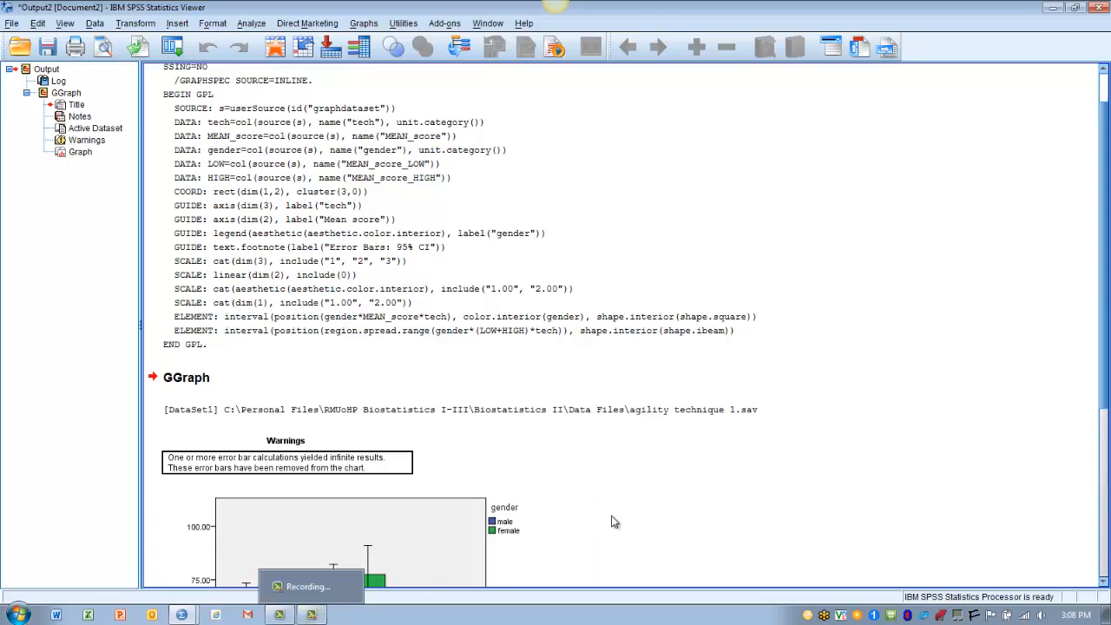
left_click_drag(1101, 335, 1105, 519)
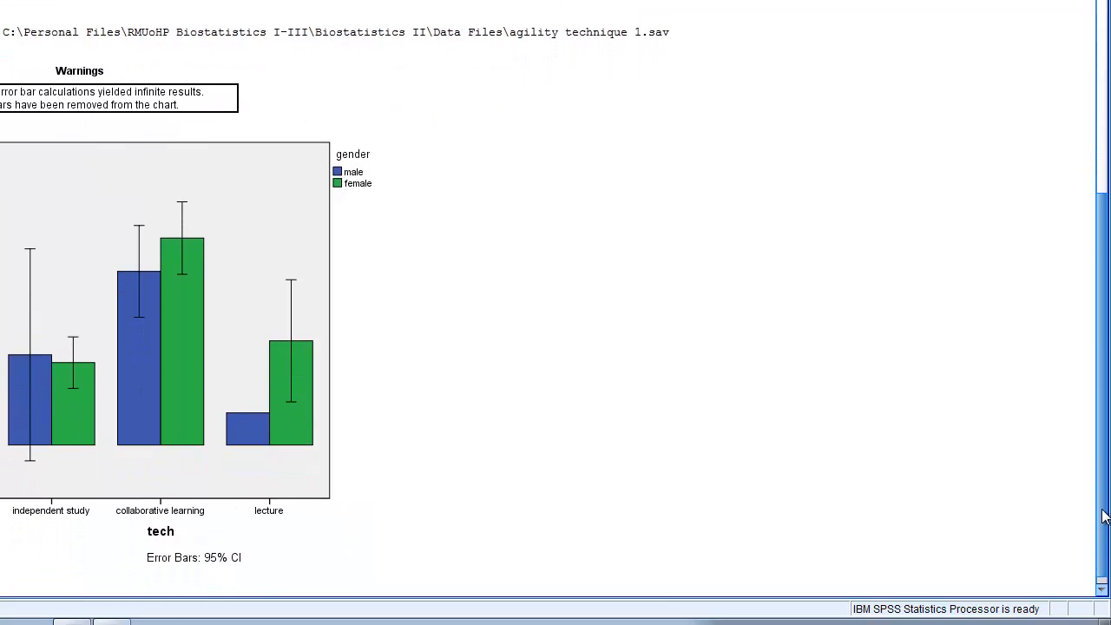
left_click(104, 521)
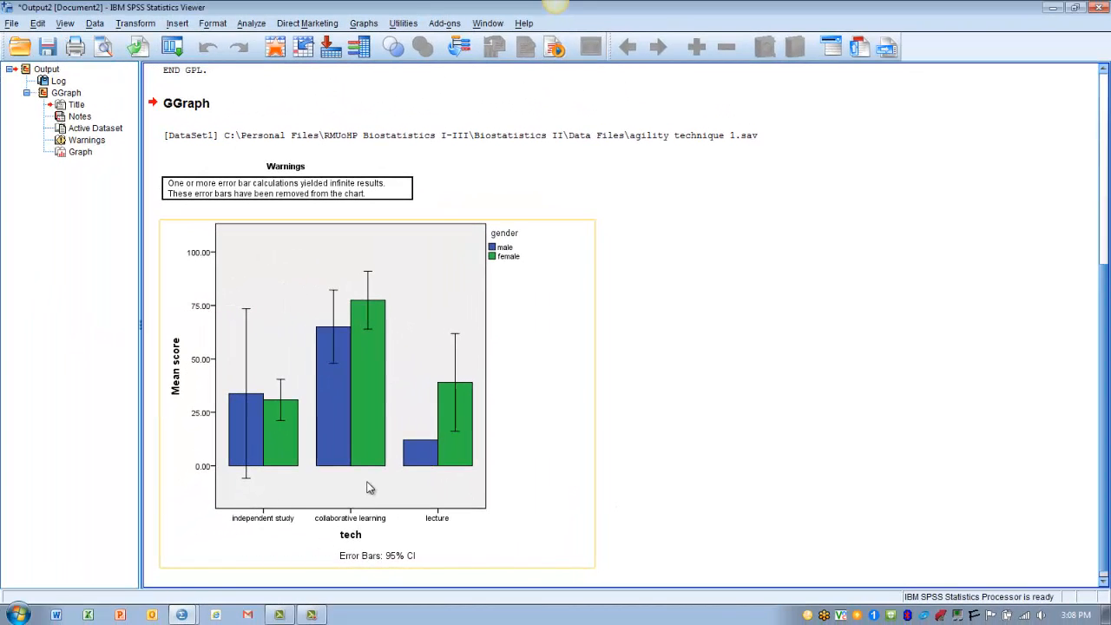
left_click(273, 193)
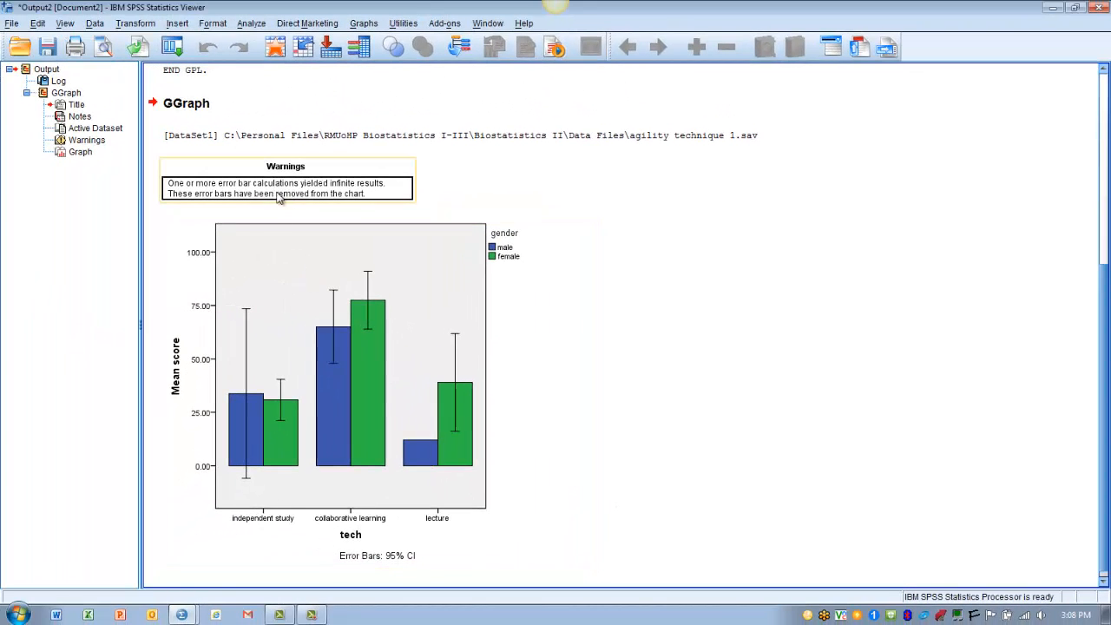
left_click(448, 187)
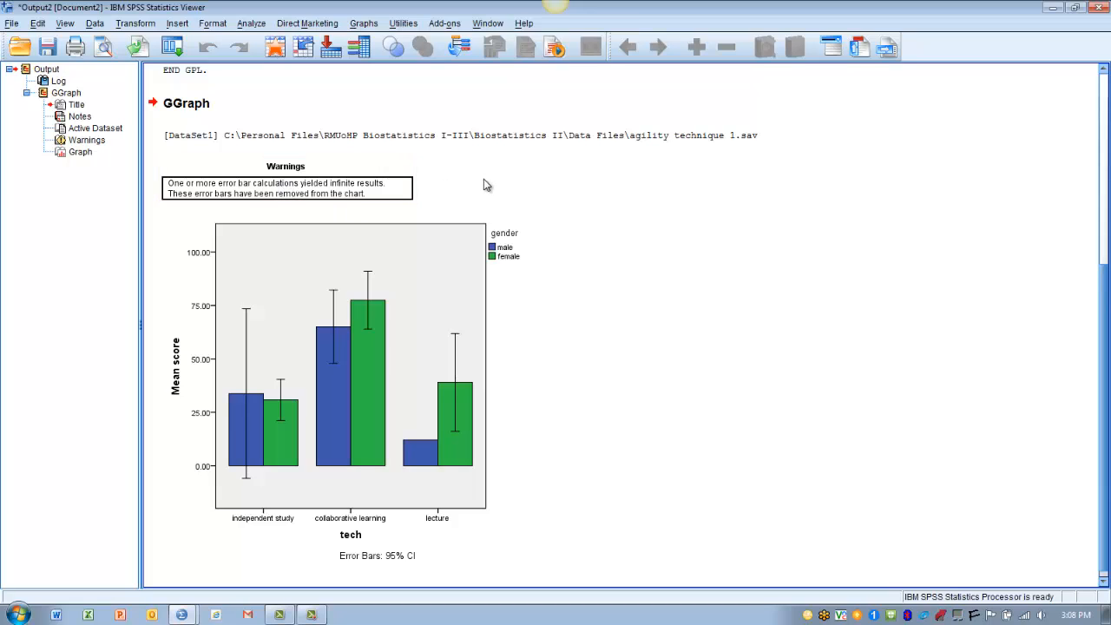
left_click(406, 414)
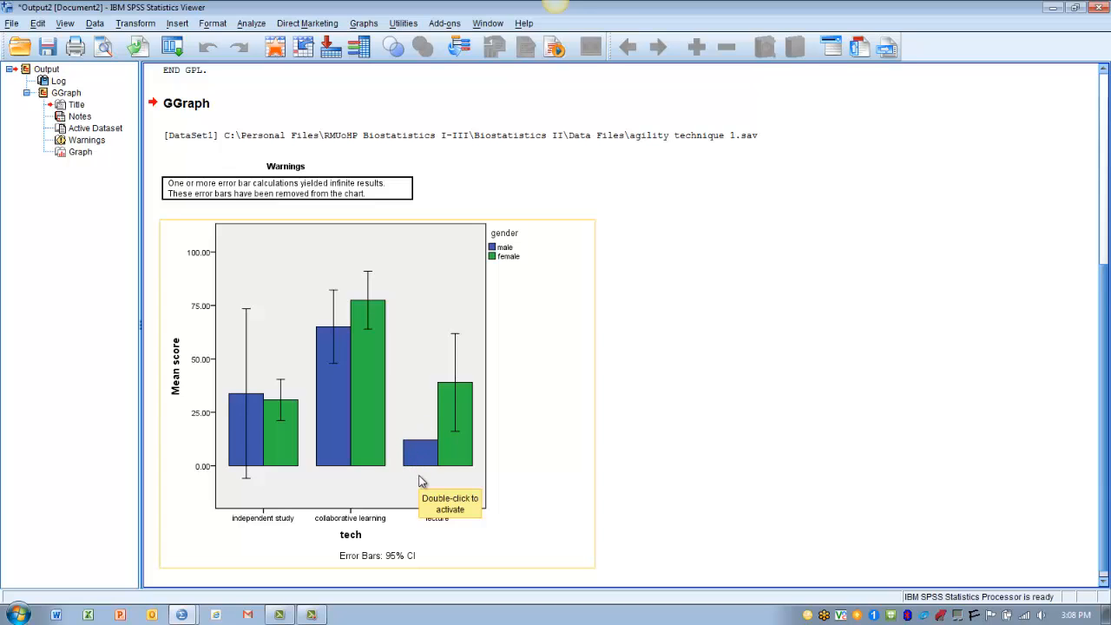
left_click(707, 441)
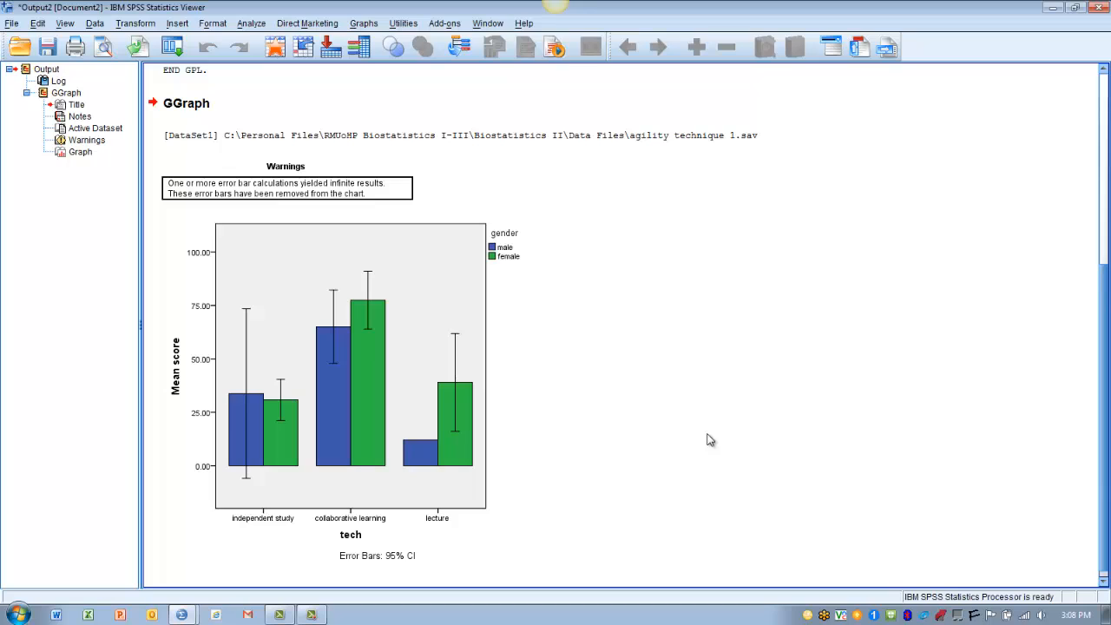
left_click(467, 469)
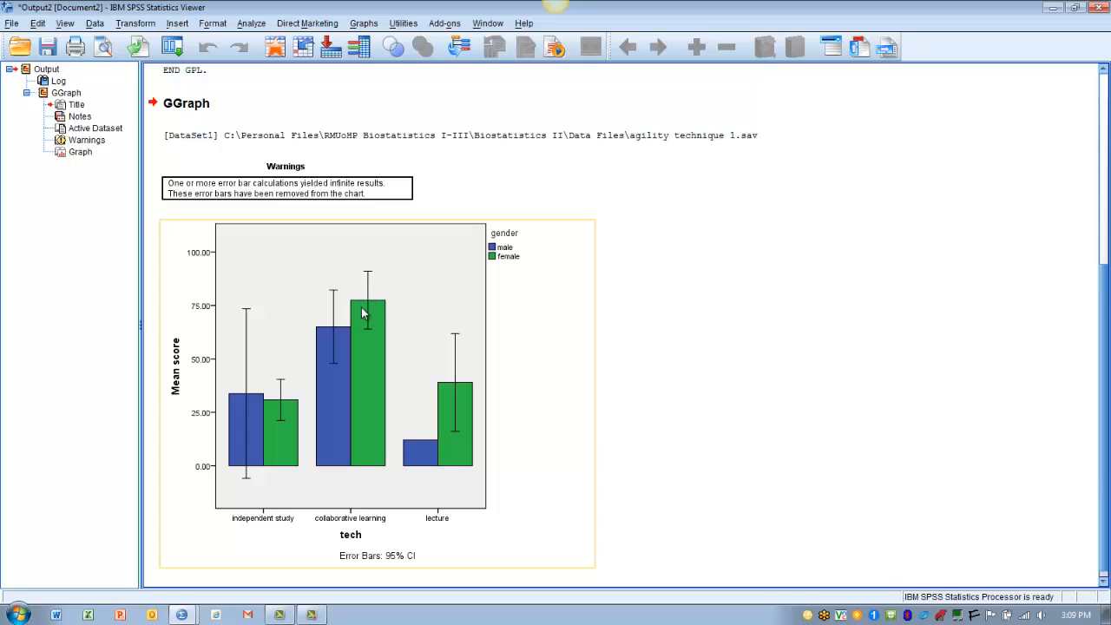
left_click(710, 322)
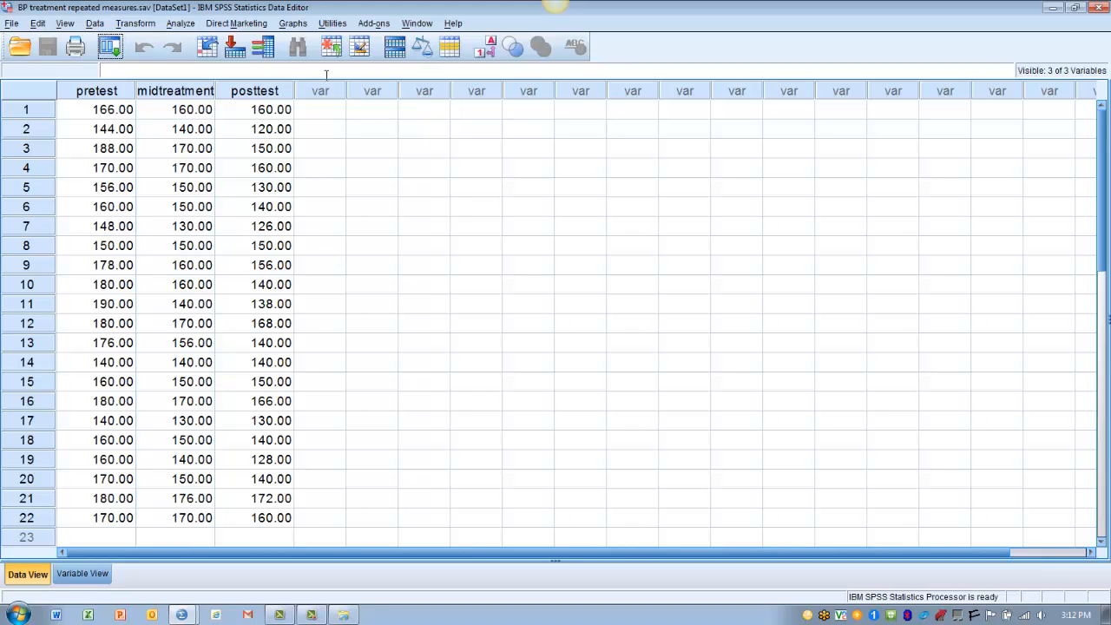
Step: Start a simple bar chart in the Chart Builder for the BP treatment repeated measures dataset
left_click(293, 25)
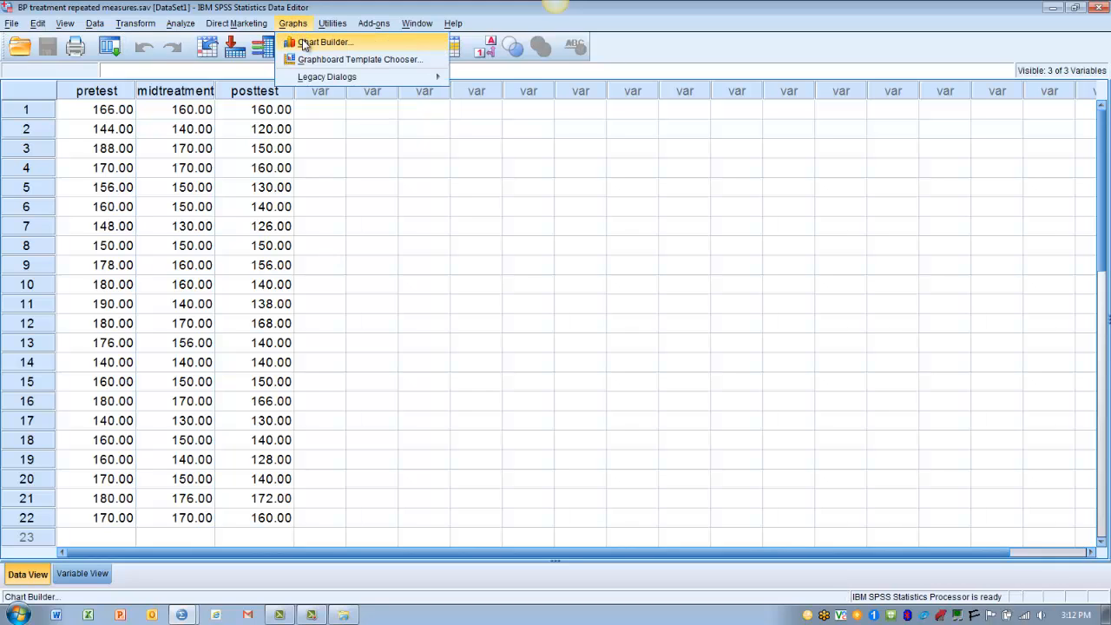
left_click(304, 41)
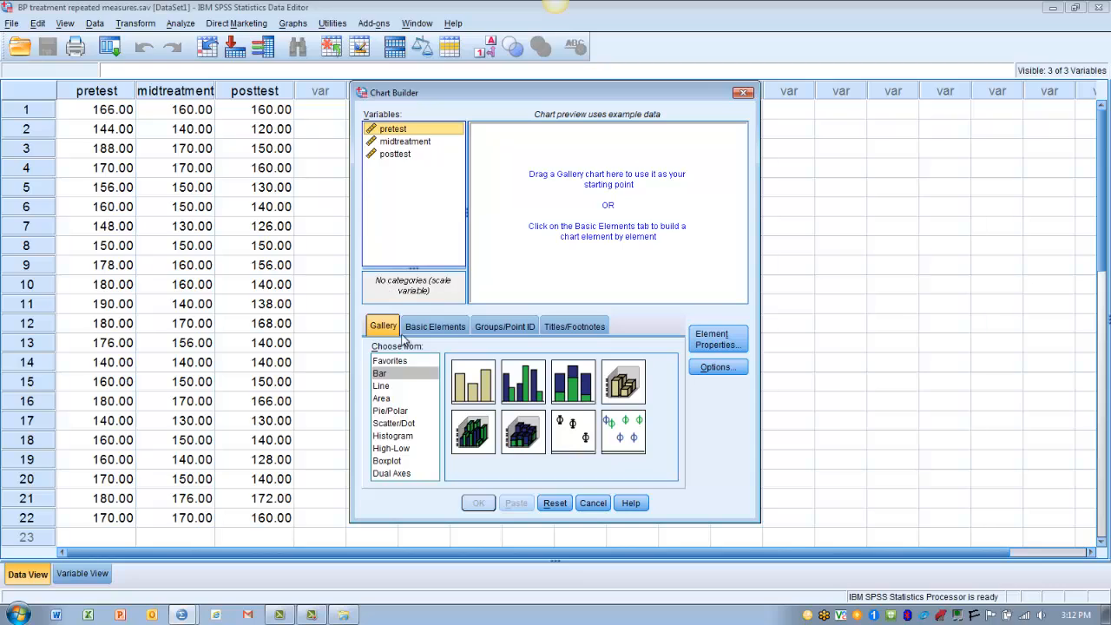
left_click(467, 387)
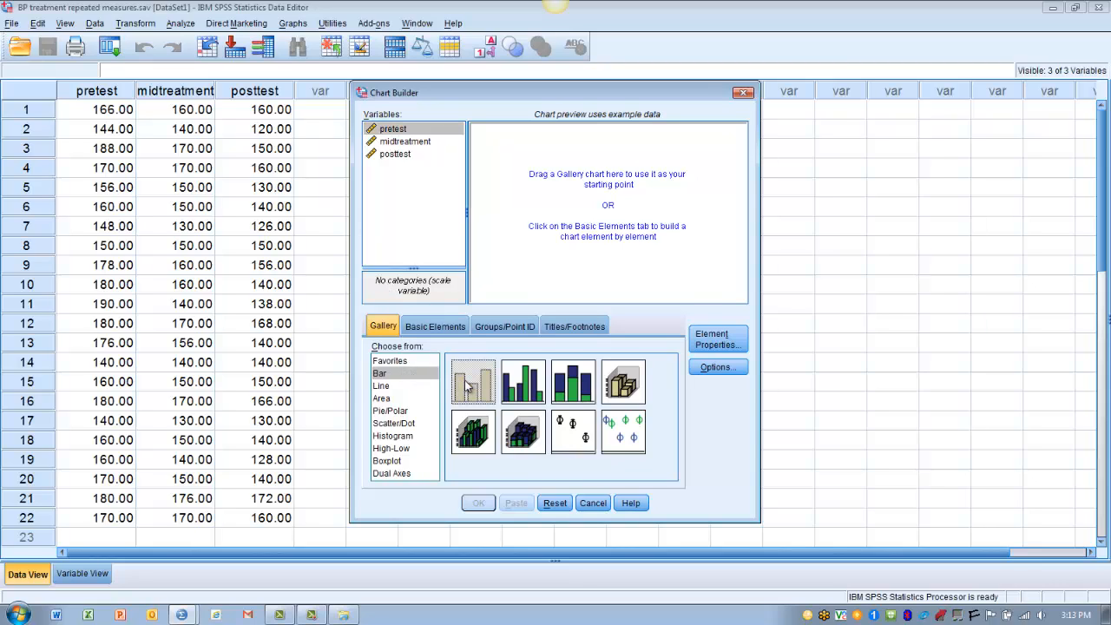
double_click(468, 387)
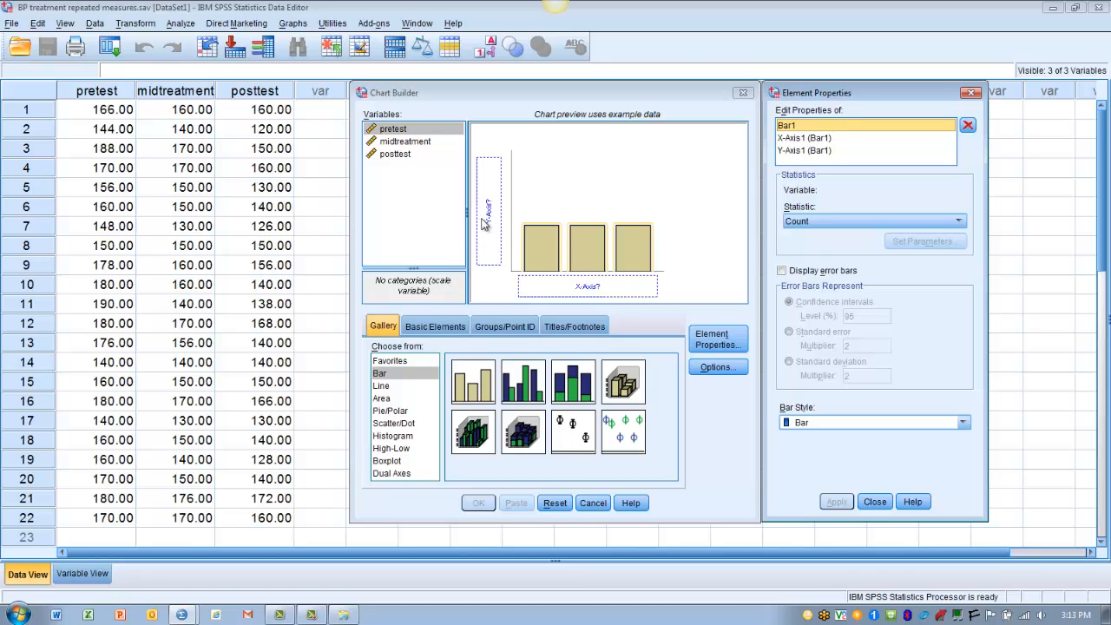
Step: Assign pretest, midtreatment and posttest together to the Y-axis and accept them as a summary group
left_click(400, 130)
left_click(400, 130)
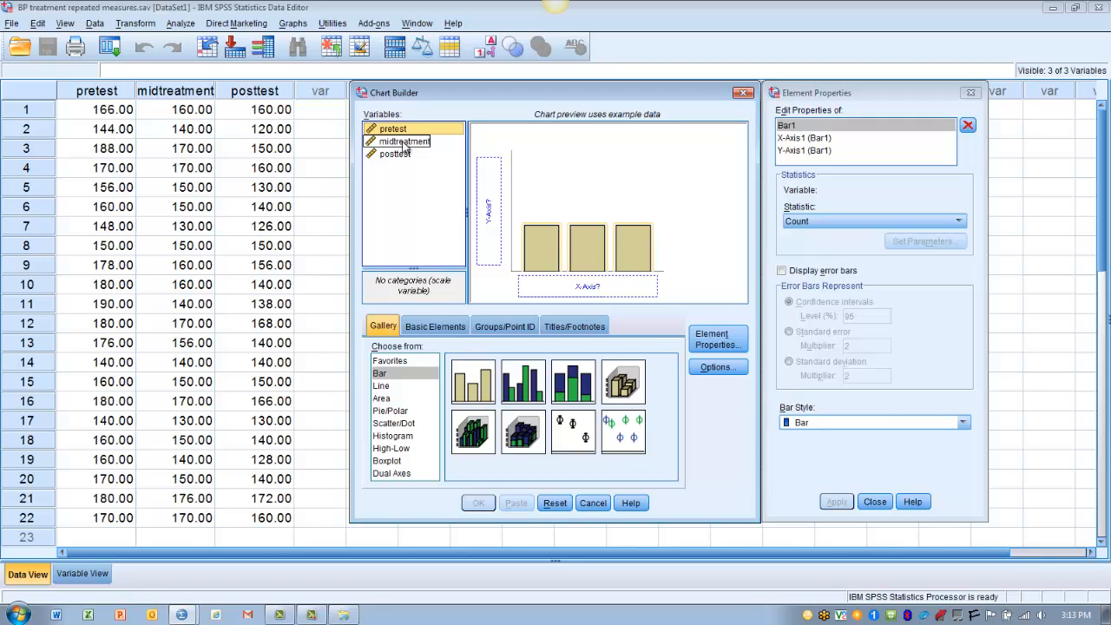
left_click(404, 145, "shift")
left_click(402, 156, "shift")
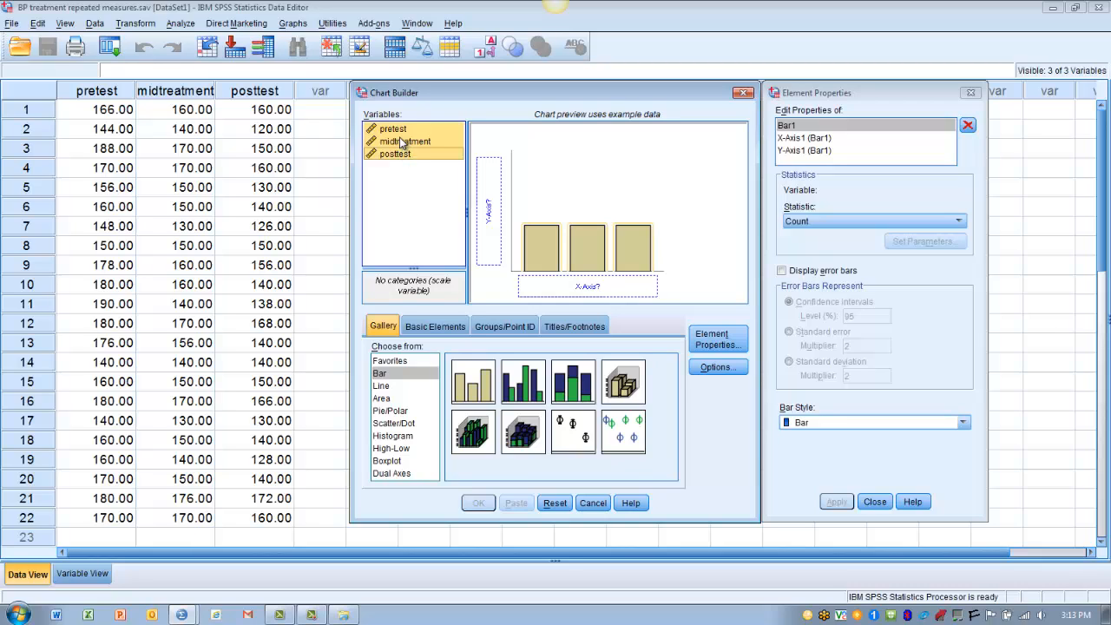
left_click_drag(402, 143, 483, 196)
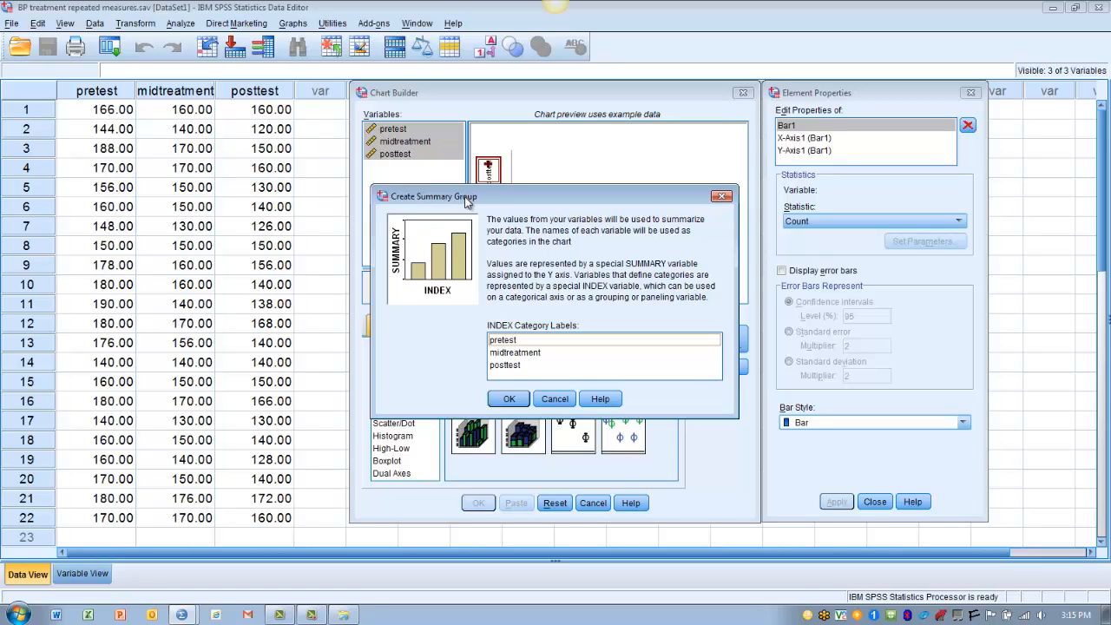
left_click(510, 398)
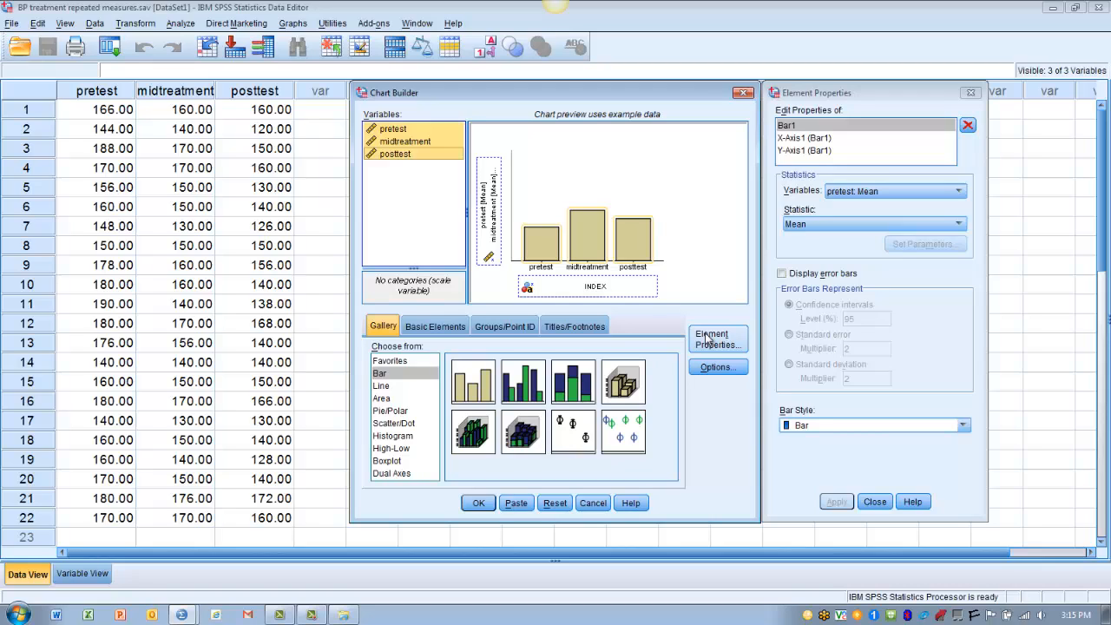
Step: Display error bars for the 95% confidence interval on the mean bars and apply the change
left_click(783, 274)
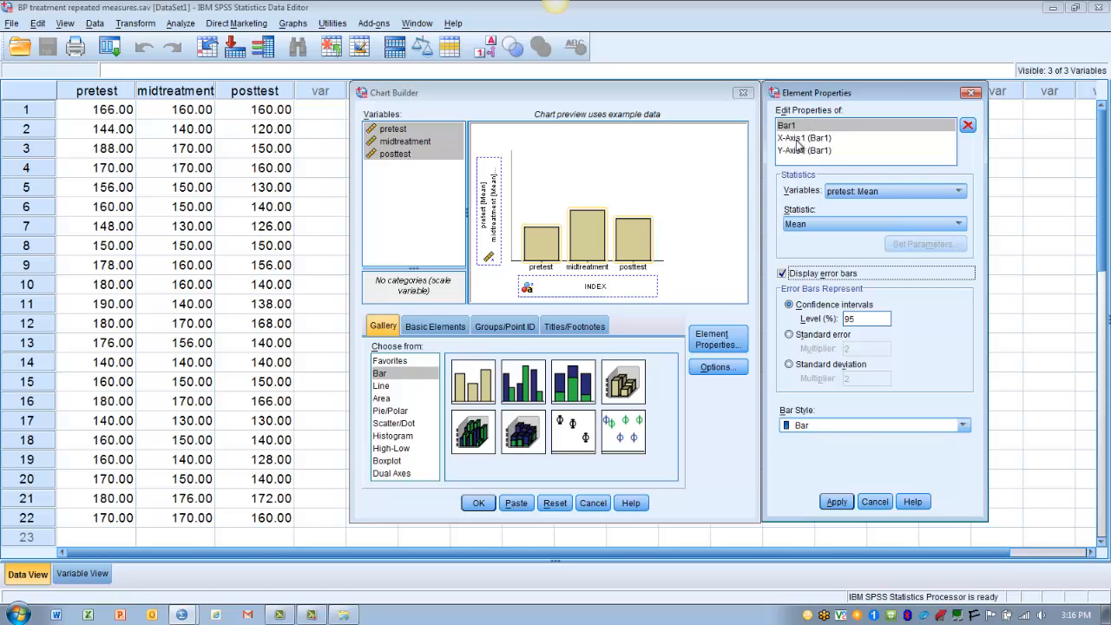
left_click(798, 141)
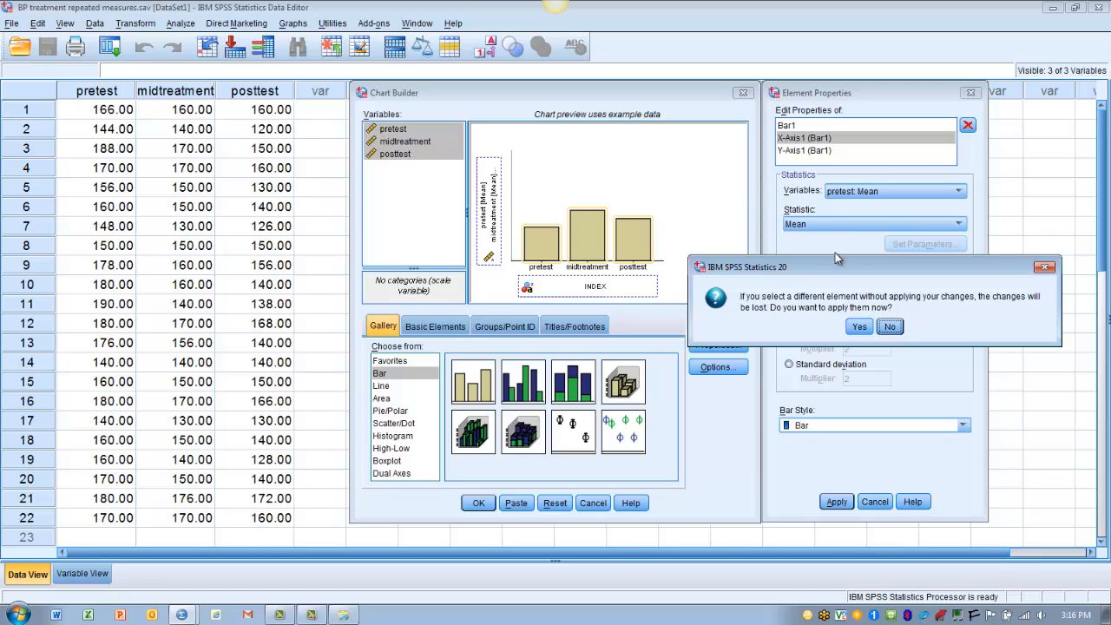
left_click(859, 328)
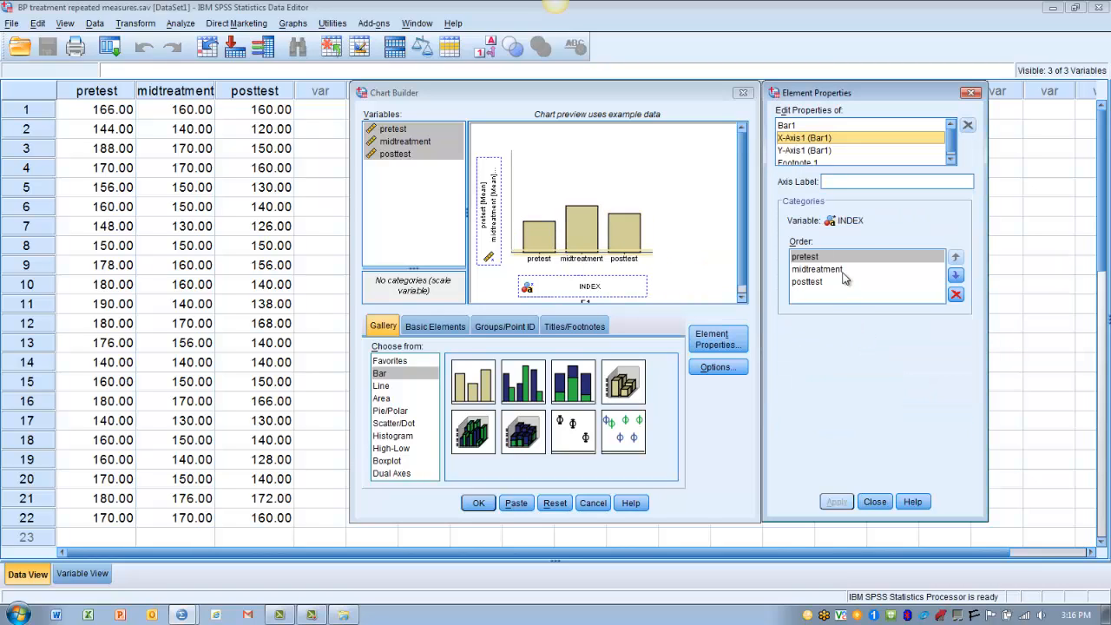
Step: Label the X-axis "Intervention" and apply the change
left_click(835, 182)
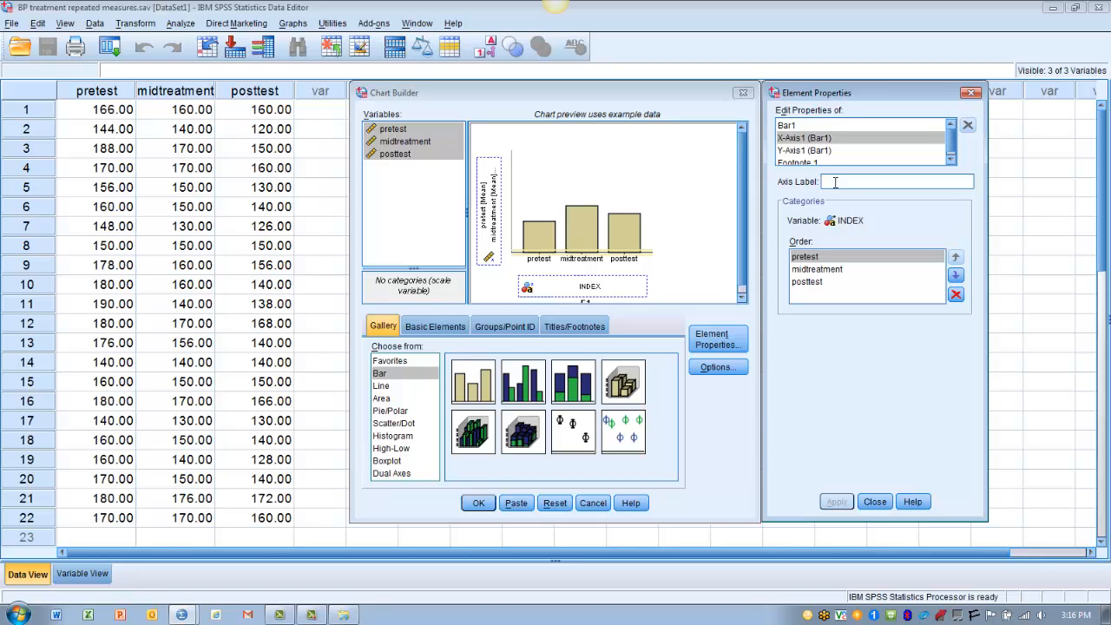
type("Inter")
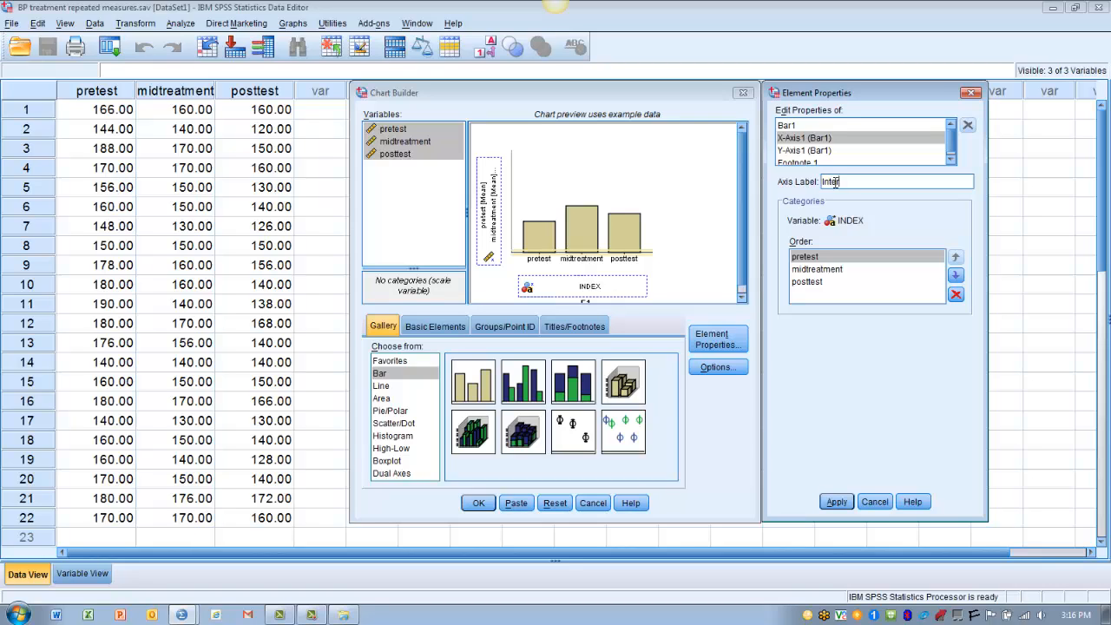
type("vention")
left_click(836, 503)
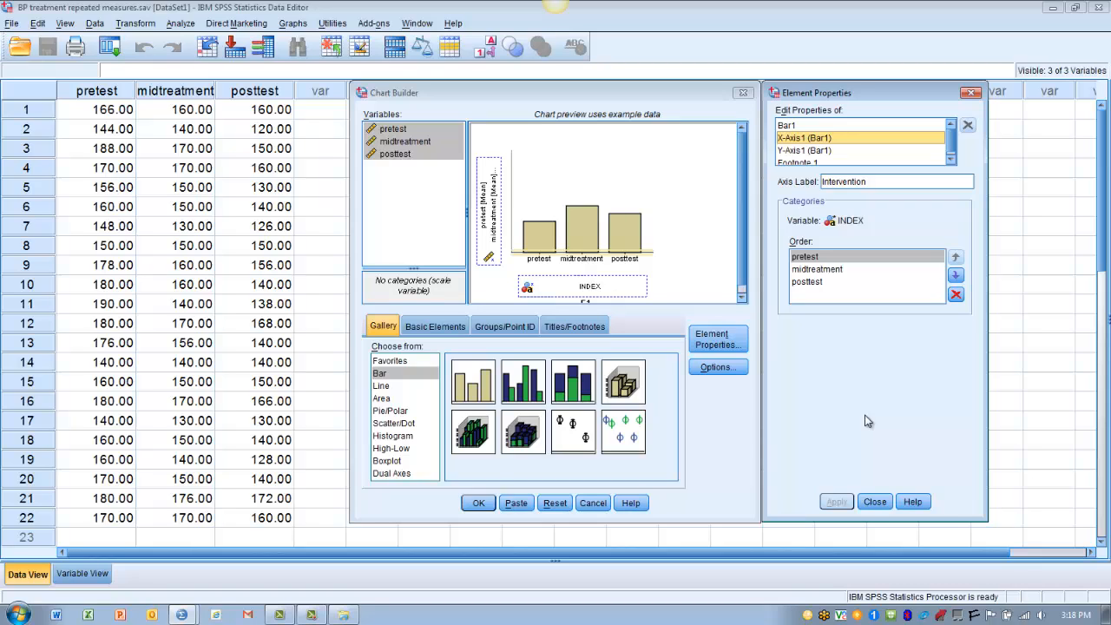
Step: Set the Y-axis label to "Mean SBP", apply it and generate the bar chart
left_click(815, 152)
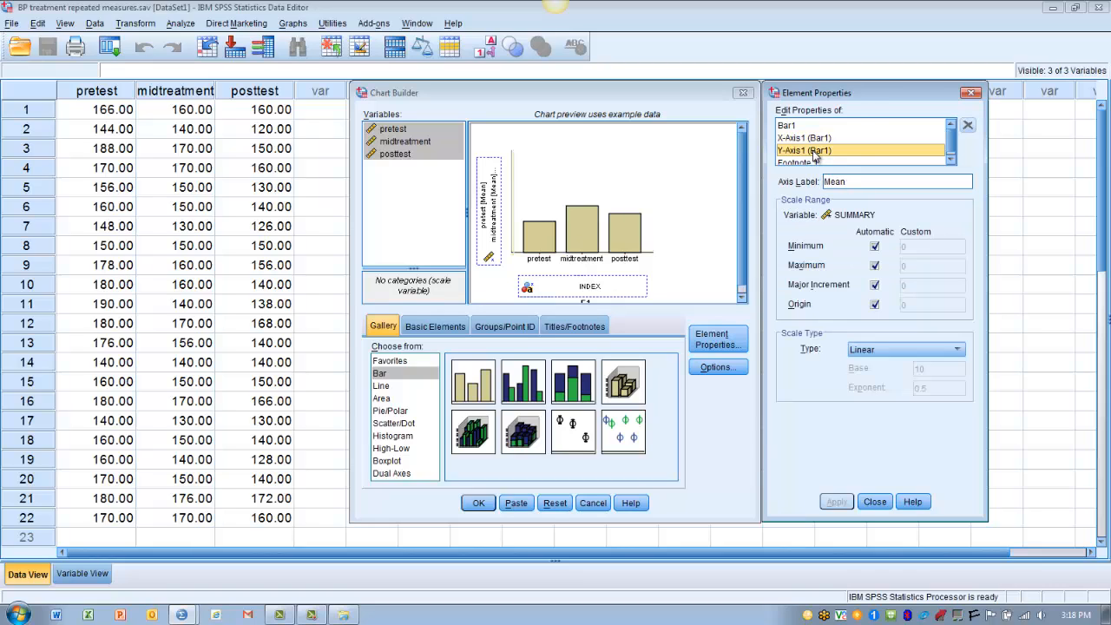
left_click(850, 182)
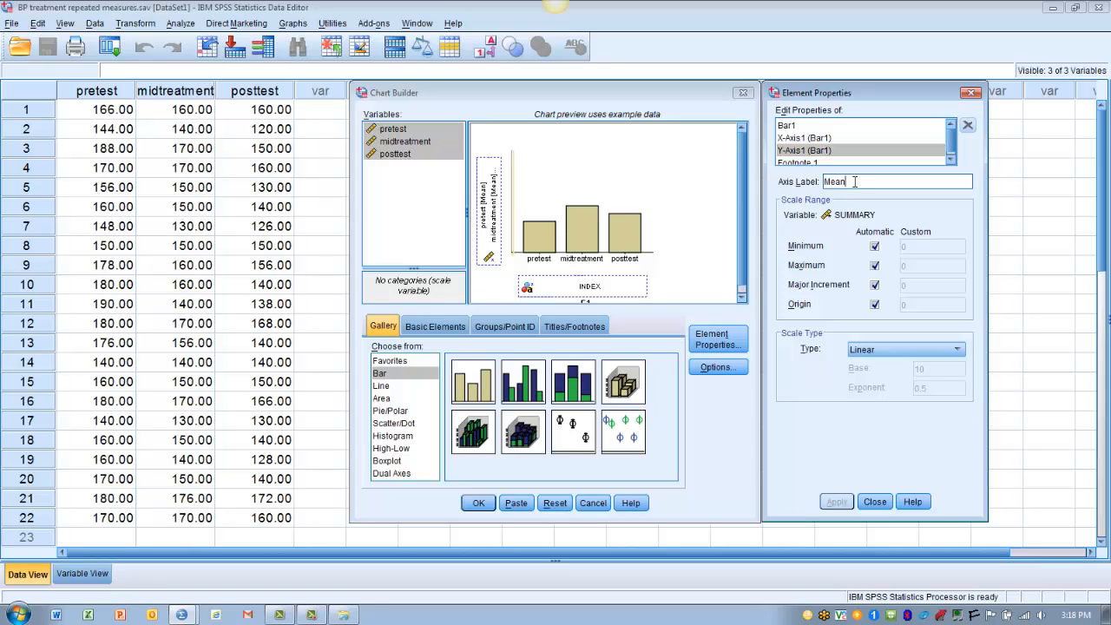
type("S")
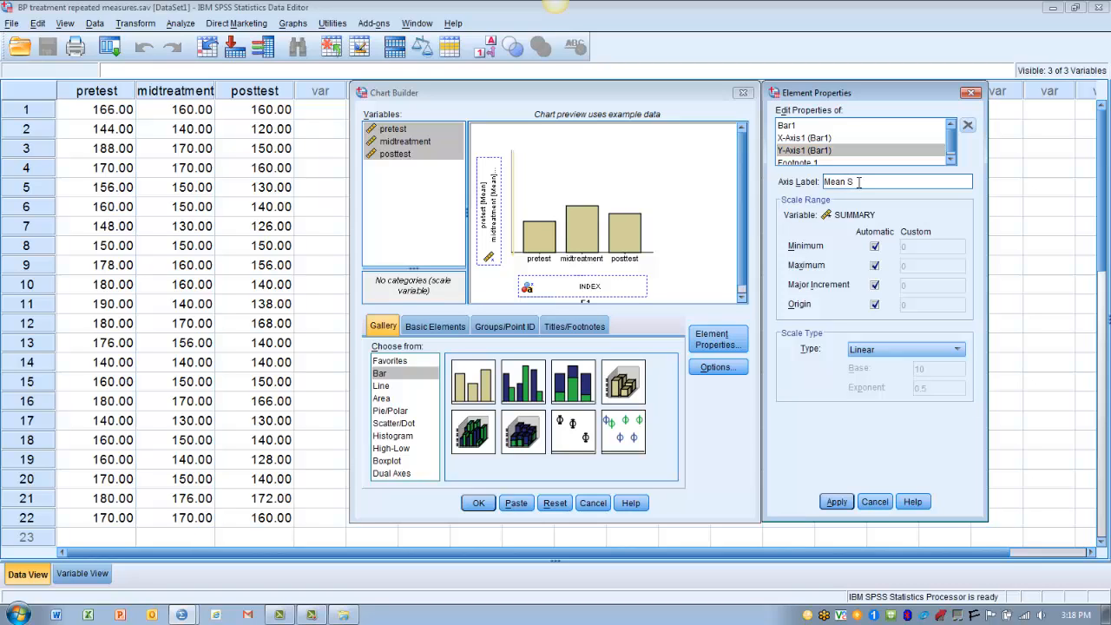
type("EP")
left_click(836, 502)
left_click(836, 502)
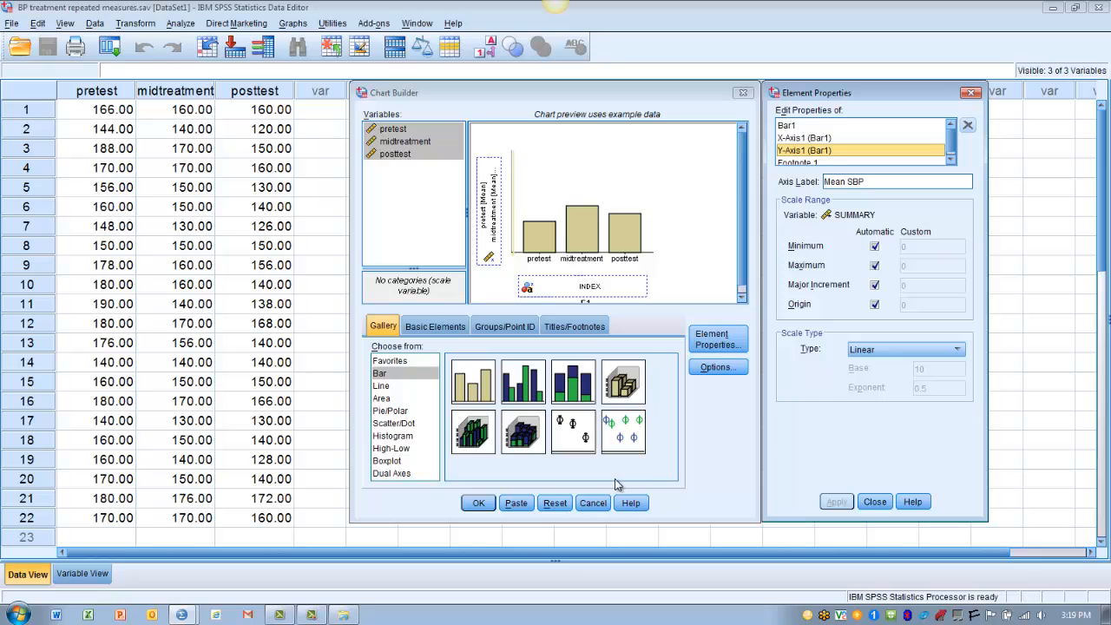
left_click(479, 503)
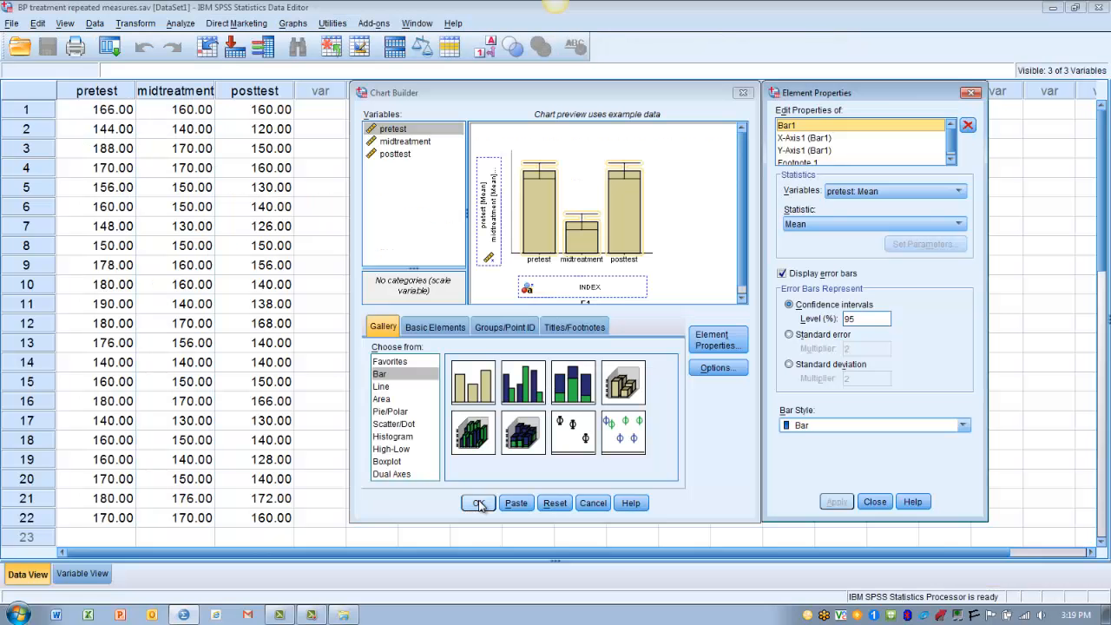
left_click(478, 504)
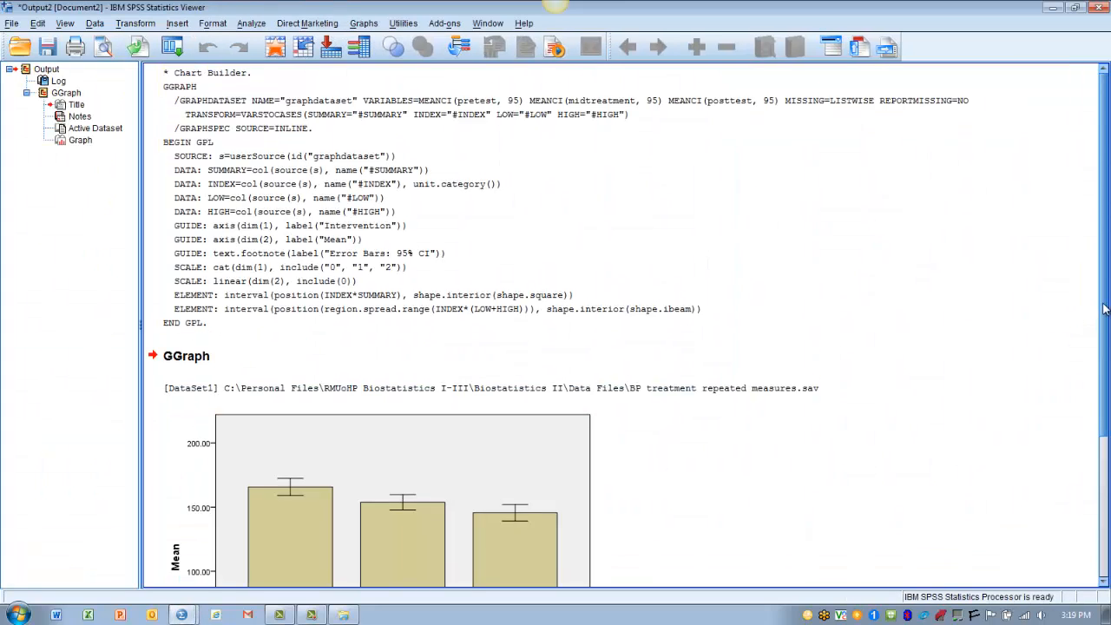
Step: Examine the pretest, midtreatment and posttest mean bars and their 95% confidence interval error bars in the output
scroll(1103, 382, "down", 3)
scroll(1104, 426, "down", 1)
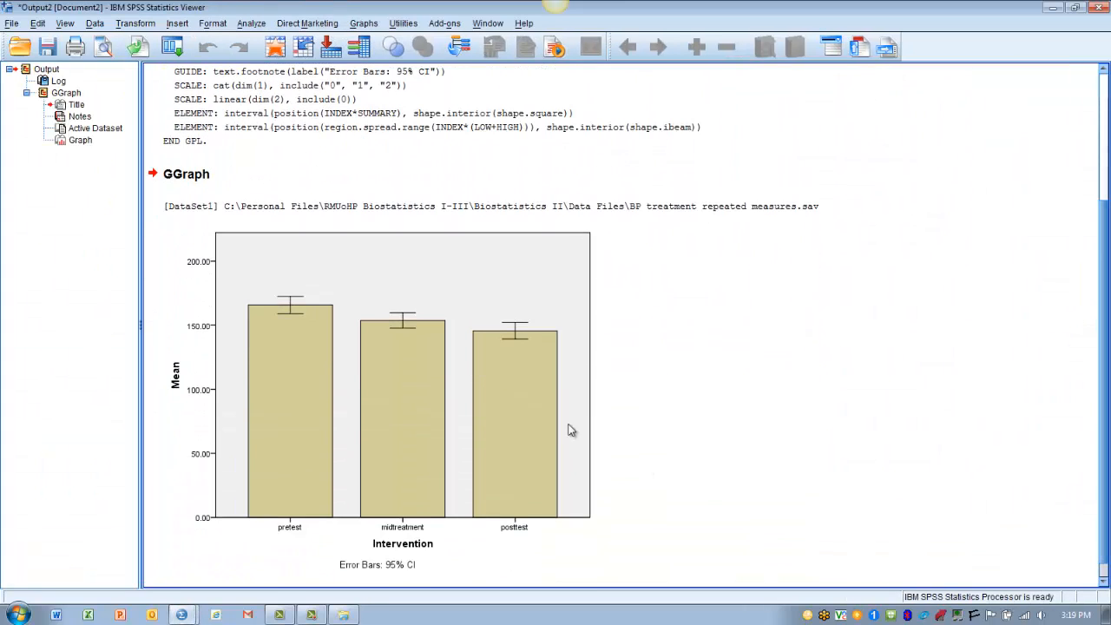
left_click(527, 397)
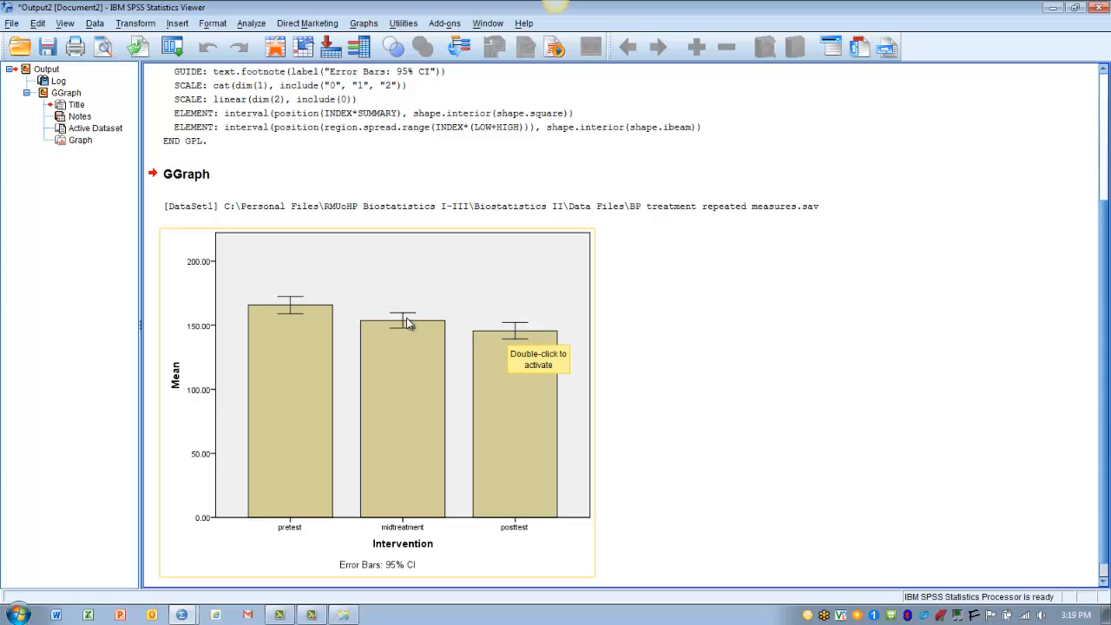
left_click(646, 400)
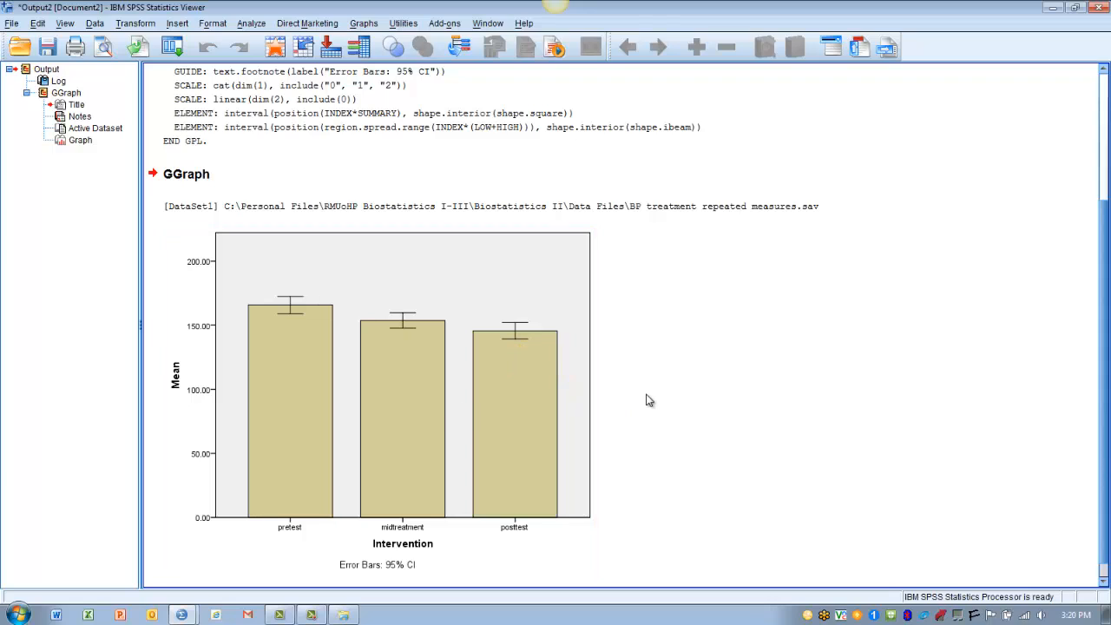
left_click(521, 382)
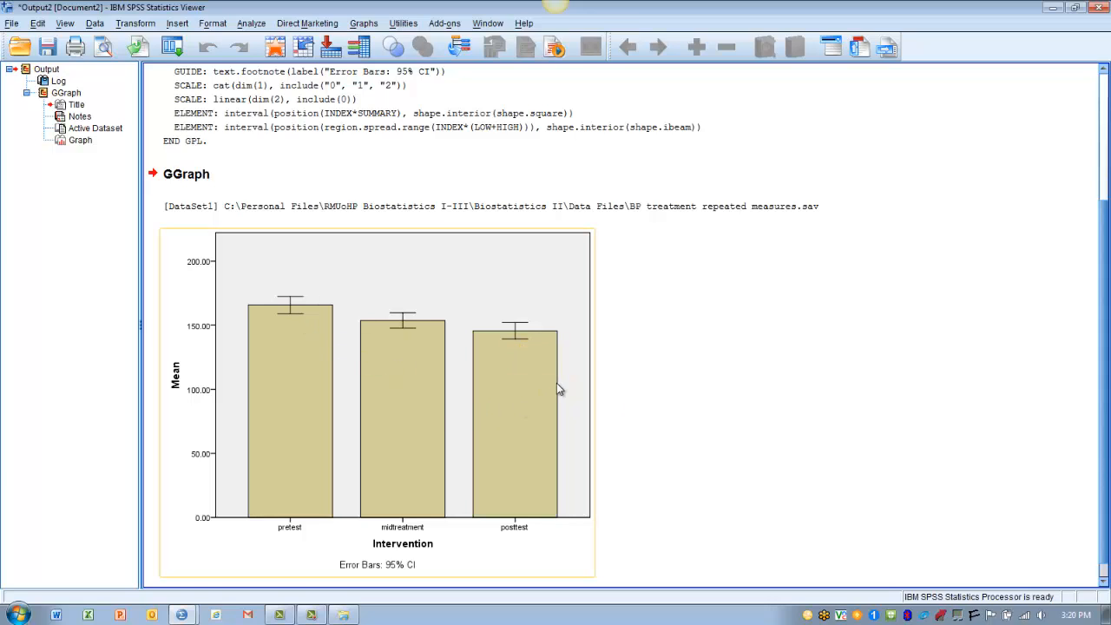
left_click(653, 390)
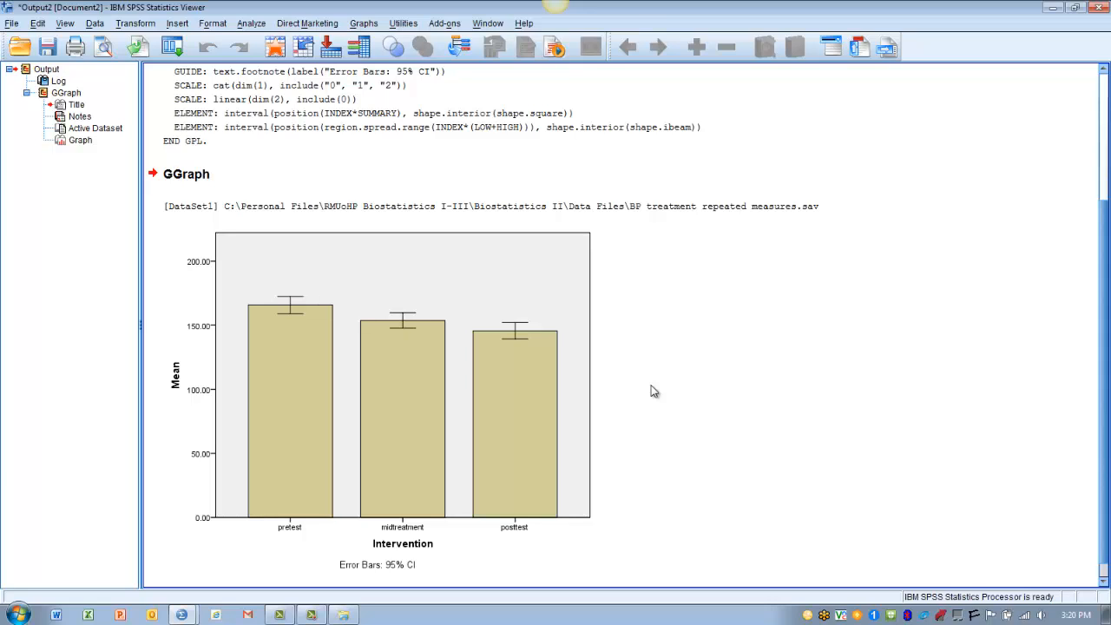
left_click(487, 365)
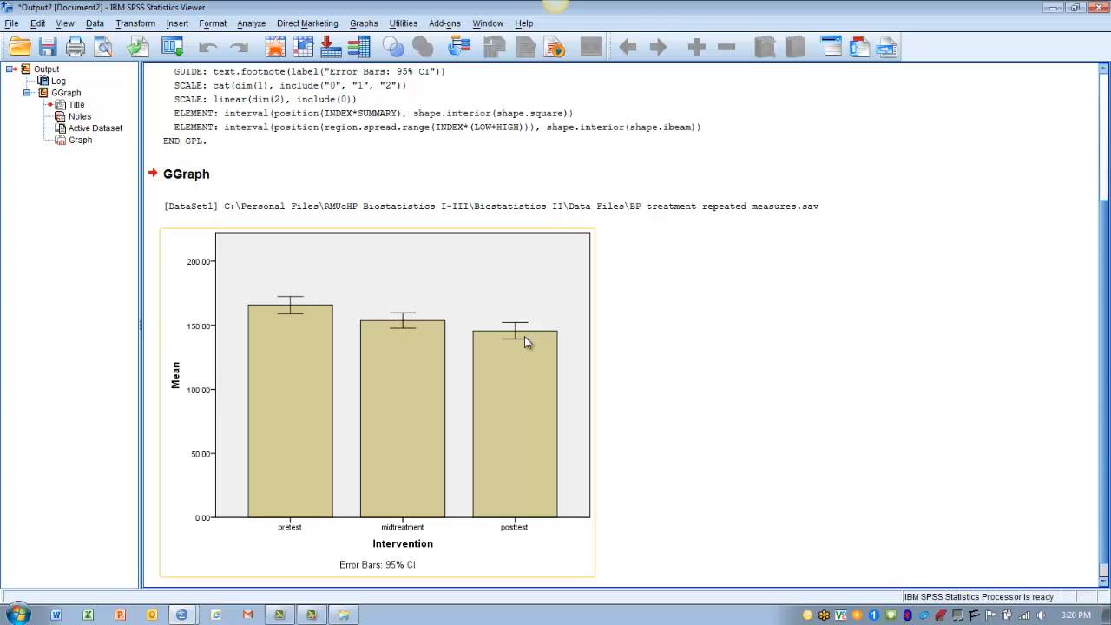
left_click(669, 365)
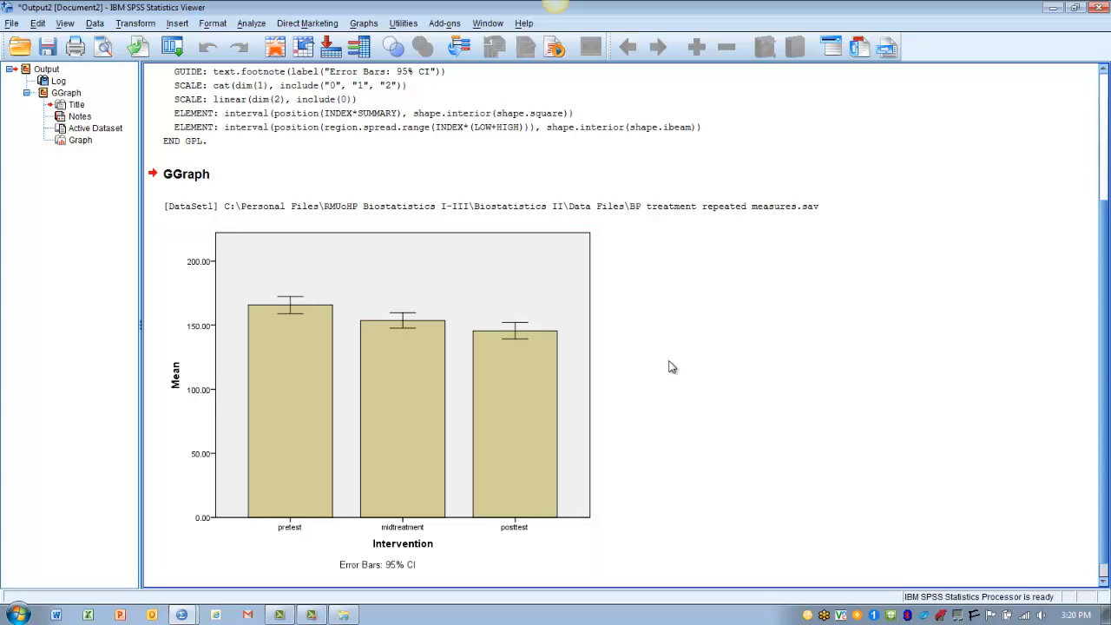
Step: Start a clustered bar chart in Chart Builder for the RM Factorial ANOVA dataset
key("alt+Tab")
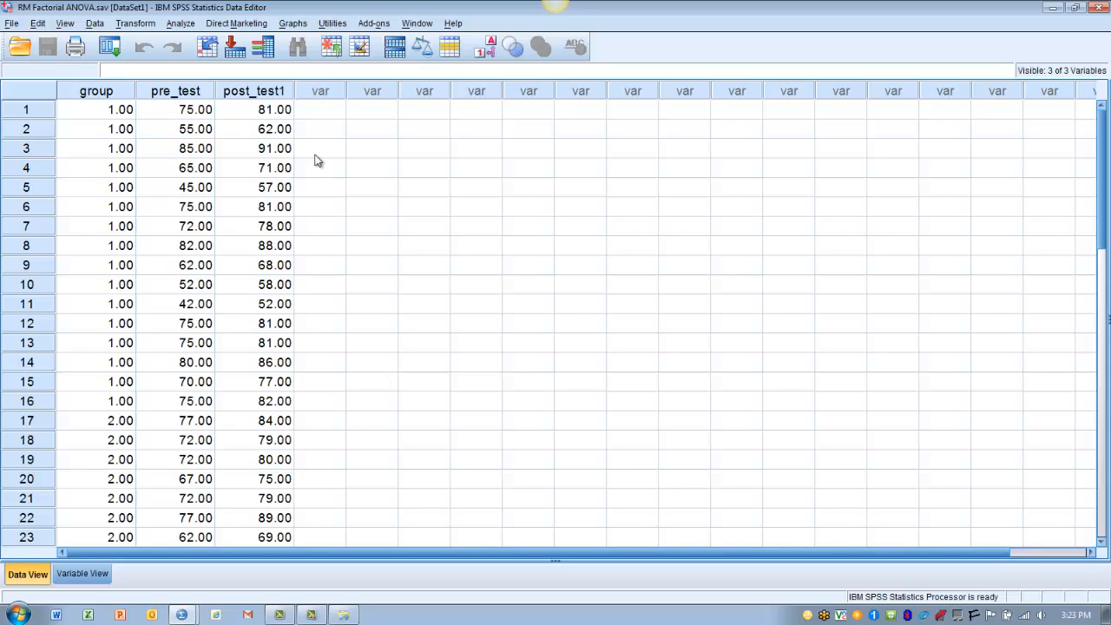
left_click(294, 23)
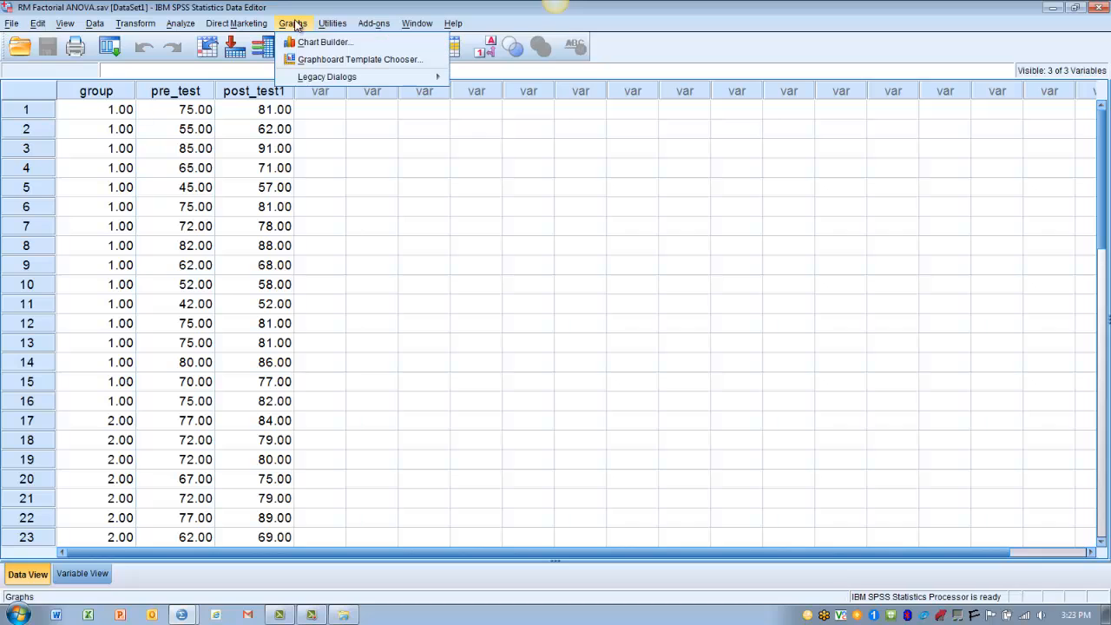
left_click(303, 42)
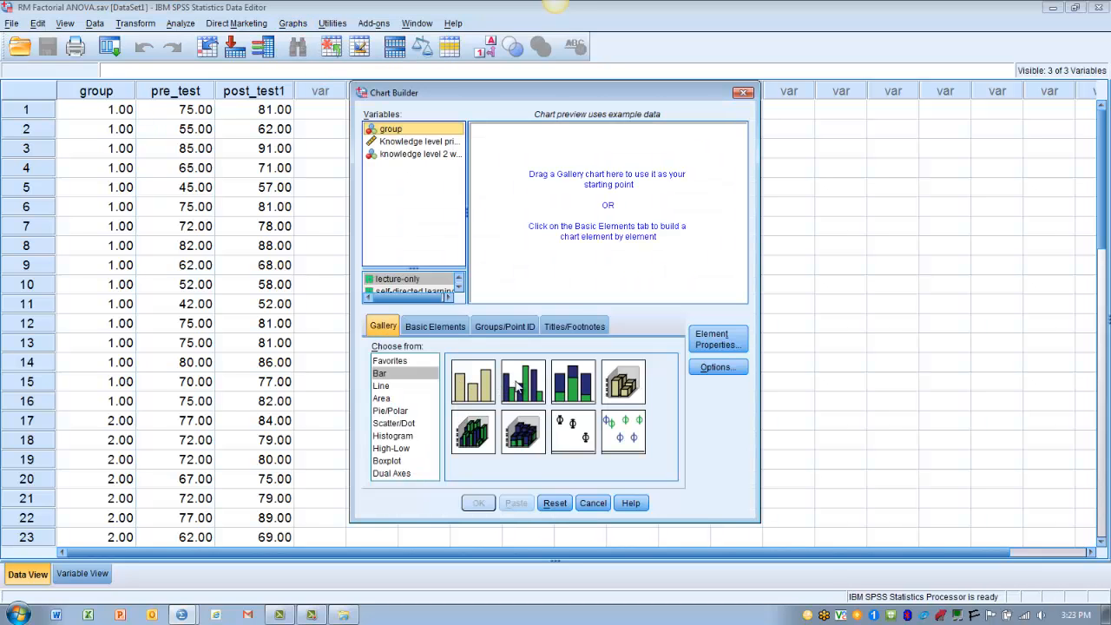
left_click_drag(521, 388, 518, 382)
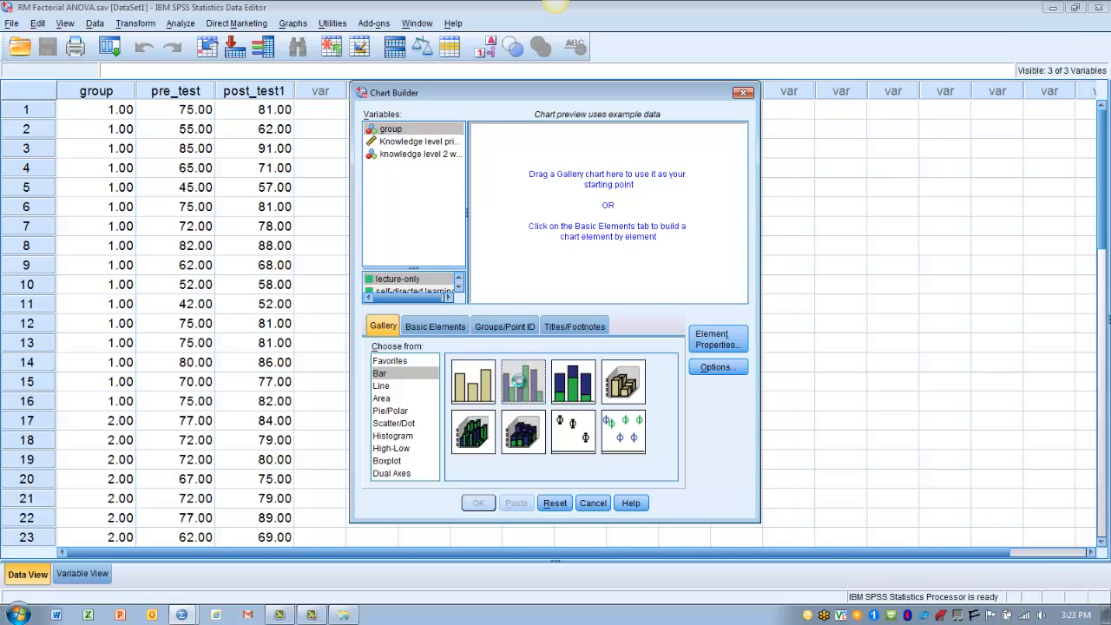
double_click(518, 384)
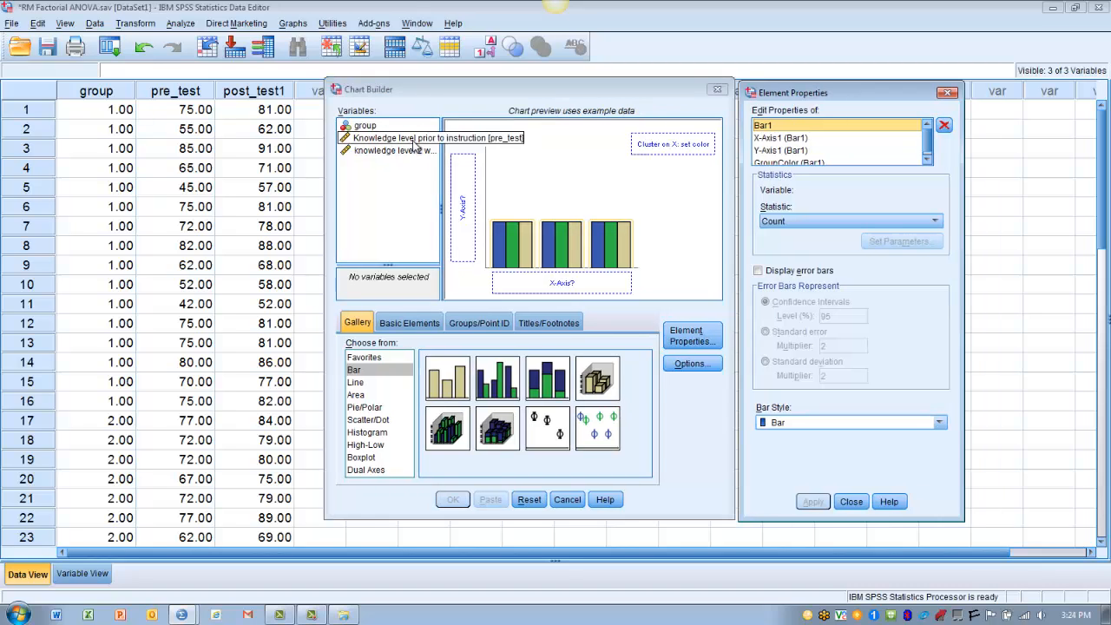
Step: Assign both knowledge level variables to the Y-axis as a summary group and cluster the bars by group
left_click(414, 144)
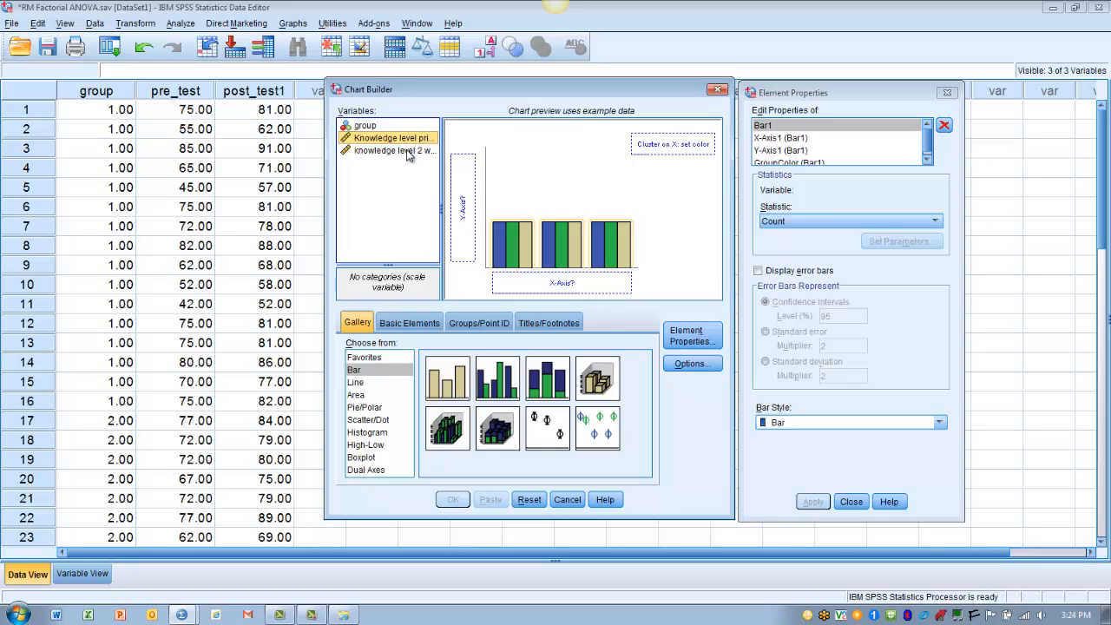
left_click(409, 152, "shift")
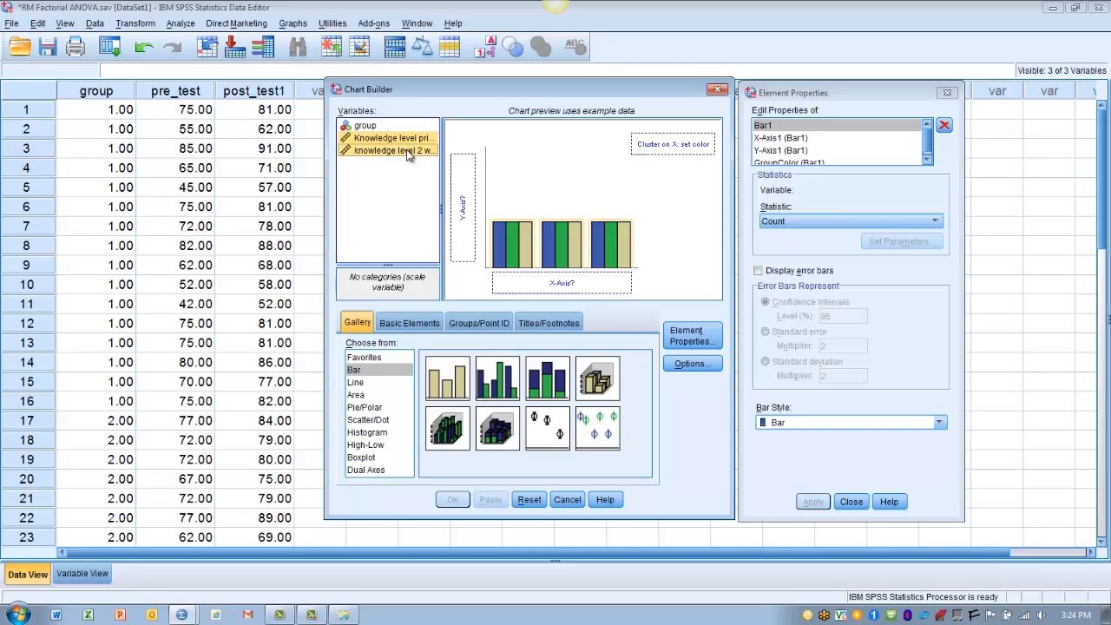
left_click_drag(407, 154, 461, 195)
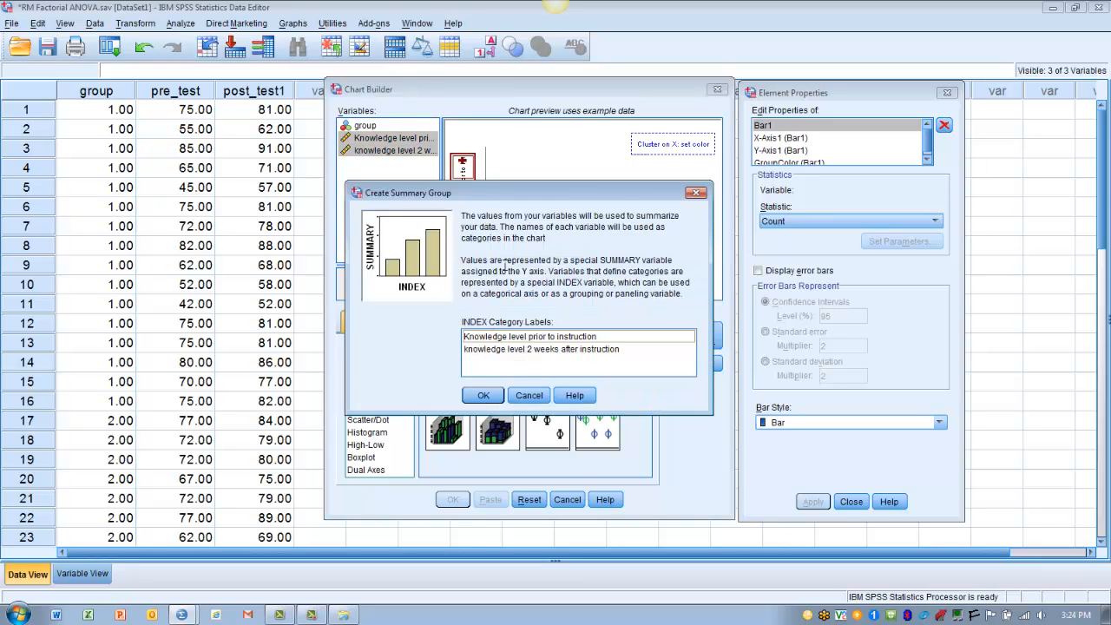
left_click(483, 396)
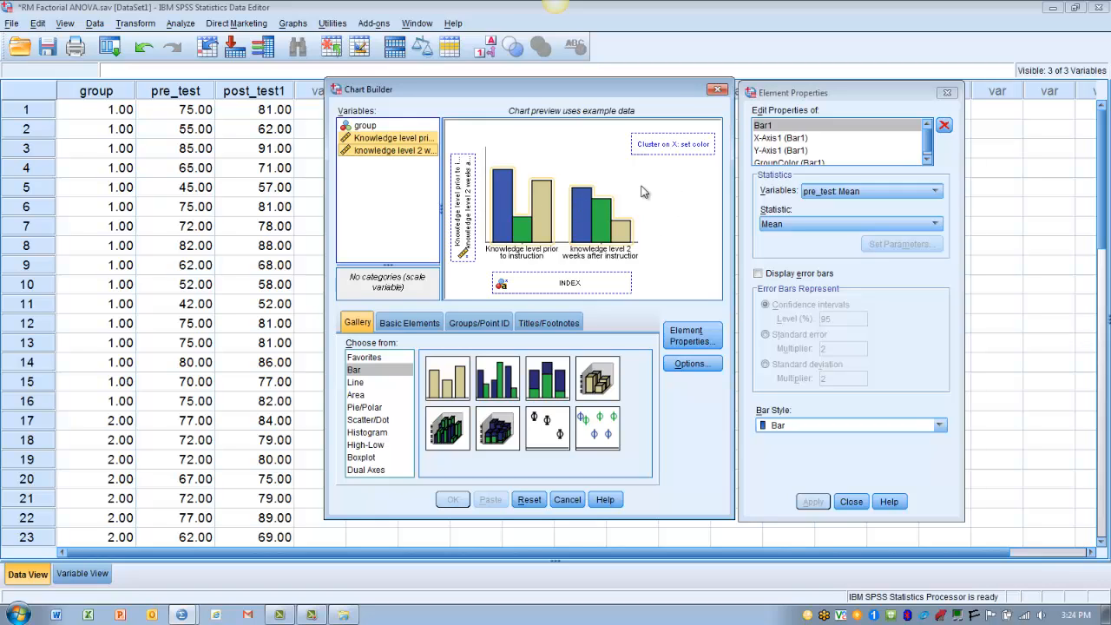
left_click(368, 127)
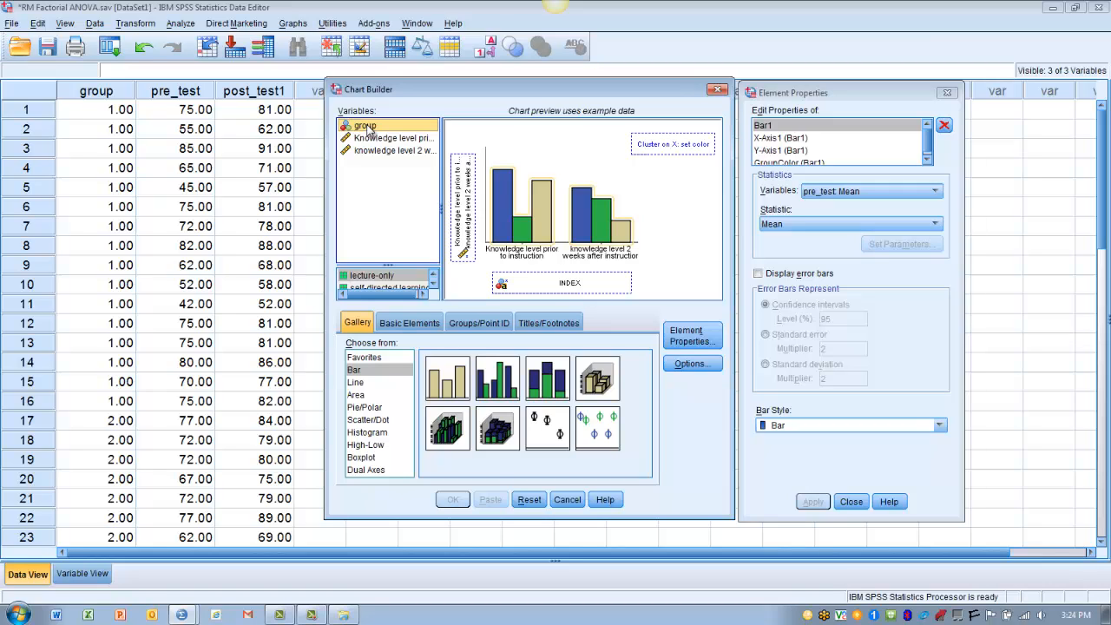
left_click_drag(369, 128, 648, 144)
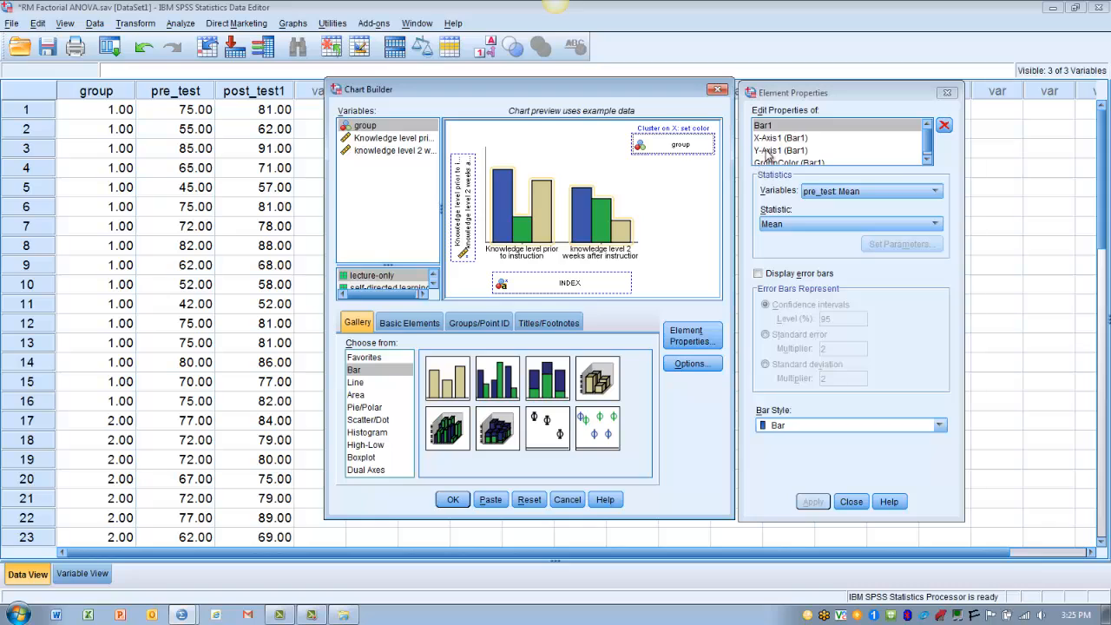
Step: Label the X-axis "Time" and apply the change
left_click(775, 139)
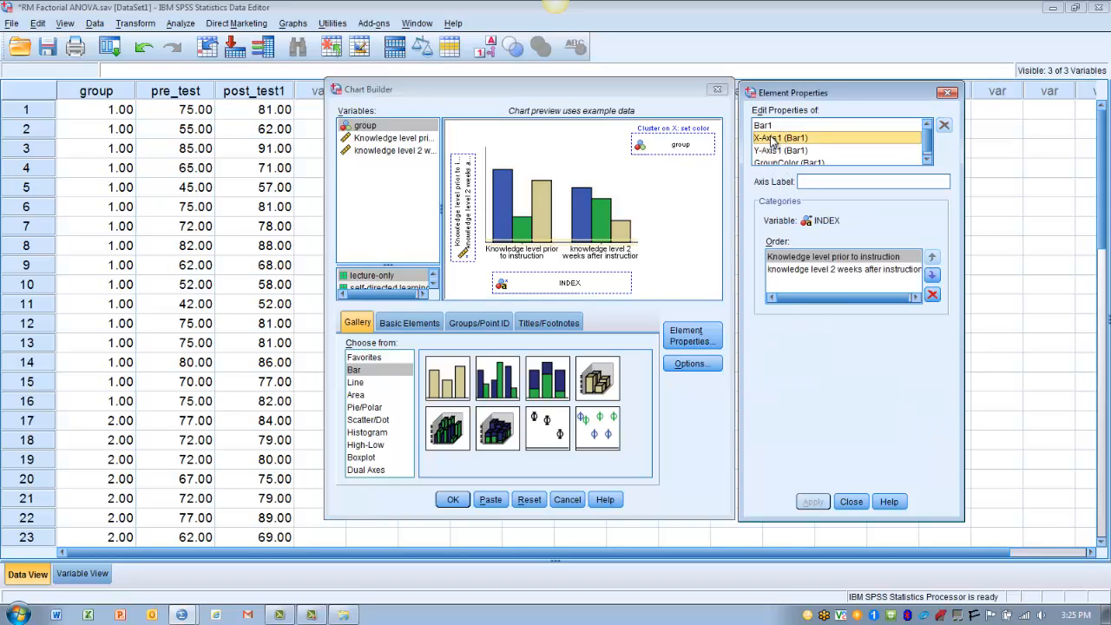
left_click(814, 181)
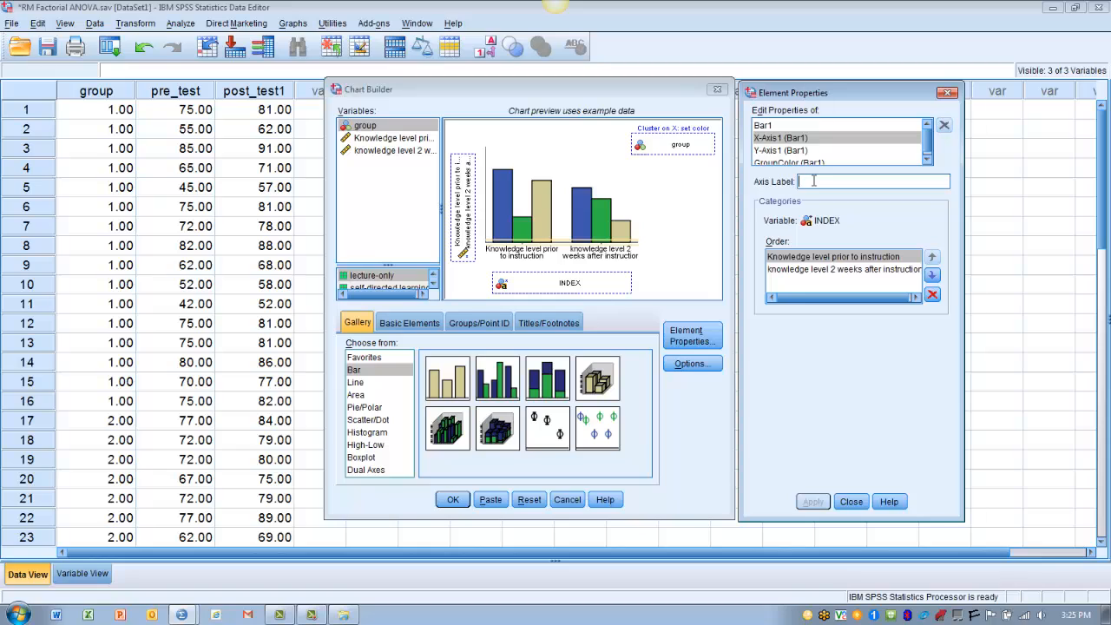
type("Time")
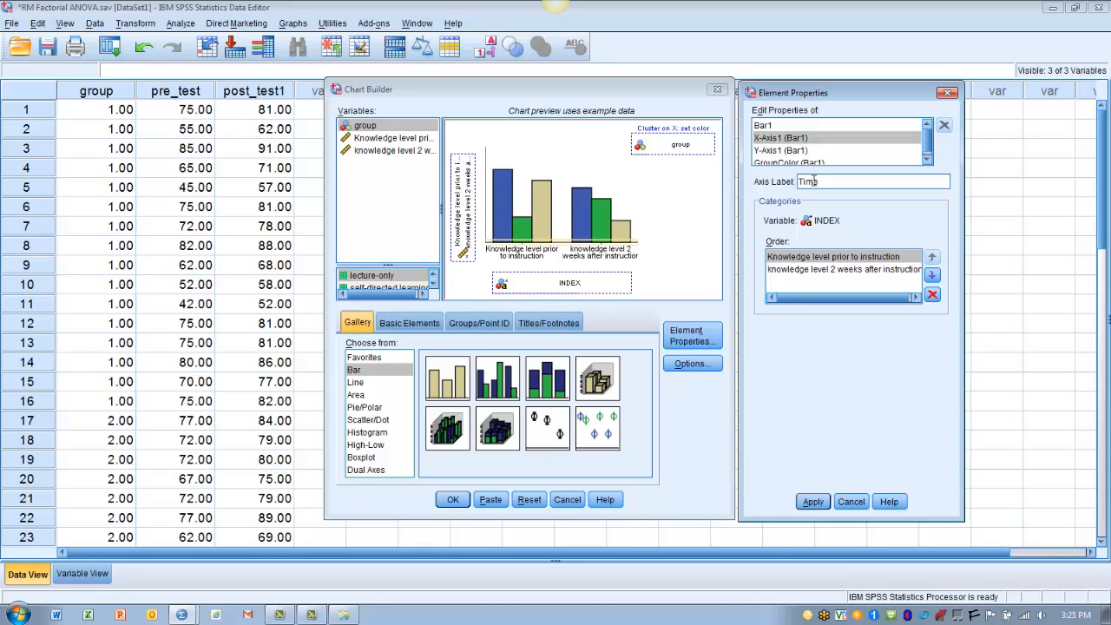
left_click(813, 502)
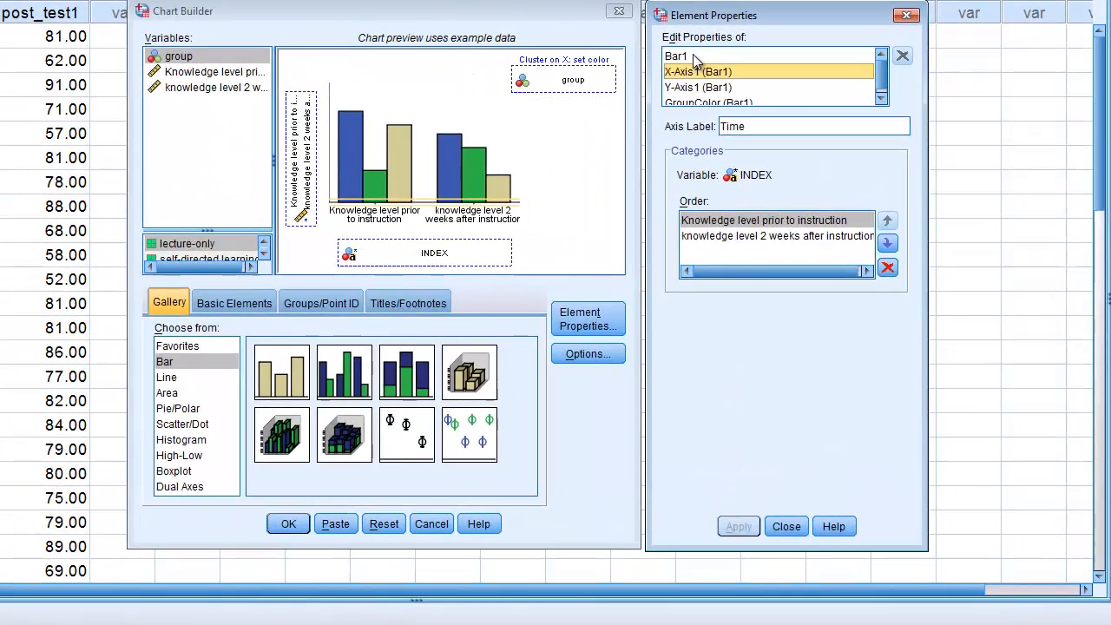
Step: Add 95% confidence interval error bars to the clustered bars, apply them and generate the chart
left_click(693, 55)
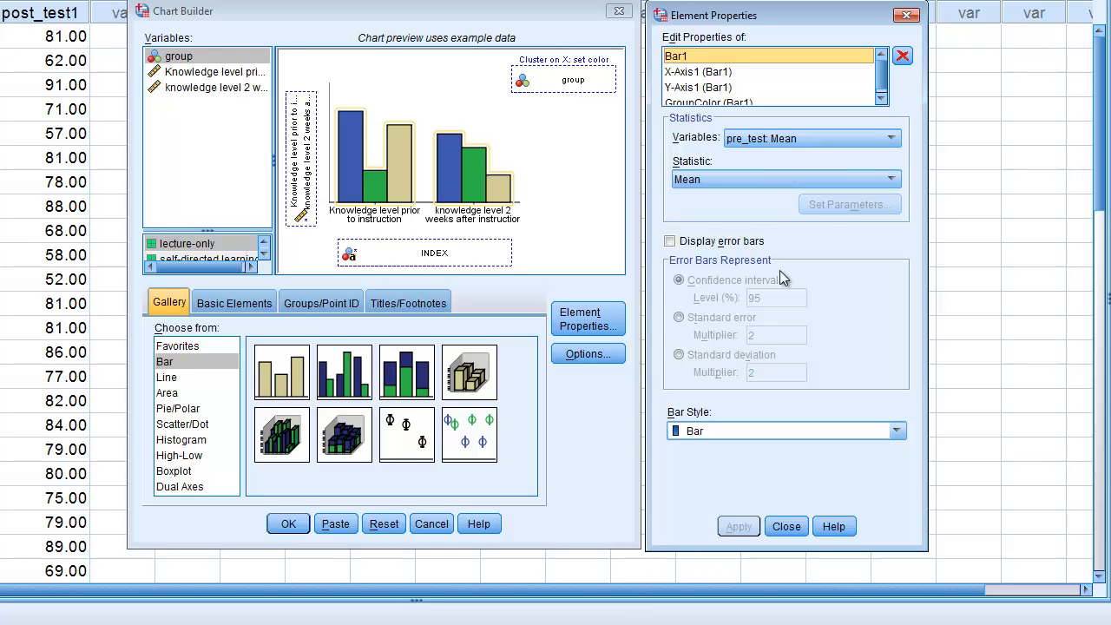
left_click(670, 242)
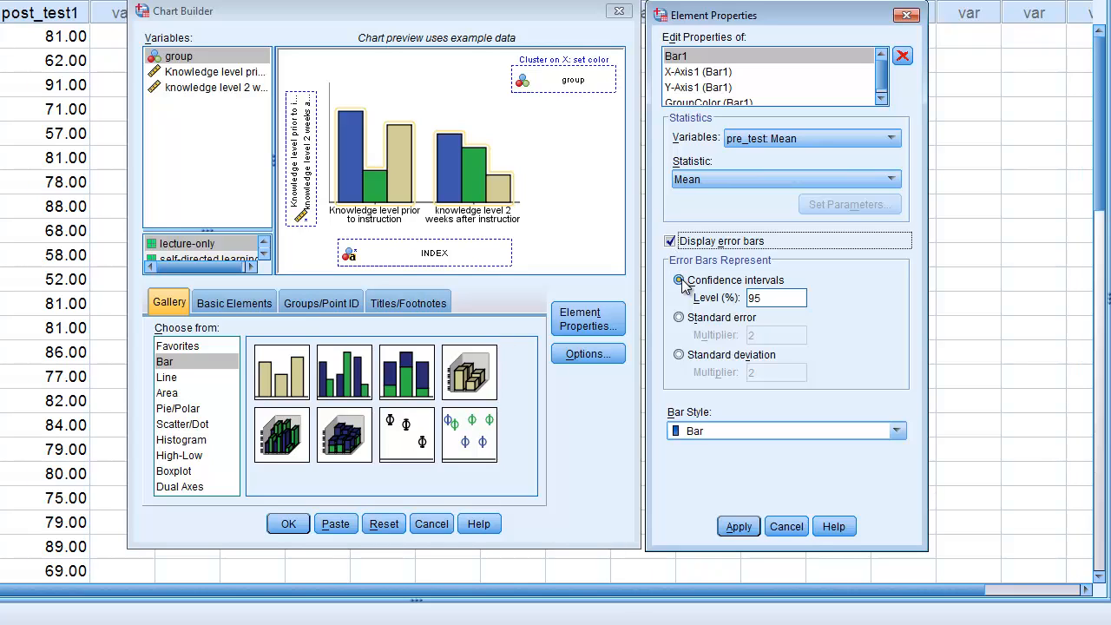
left_click(739, 528)
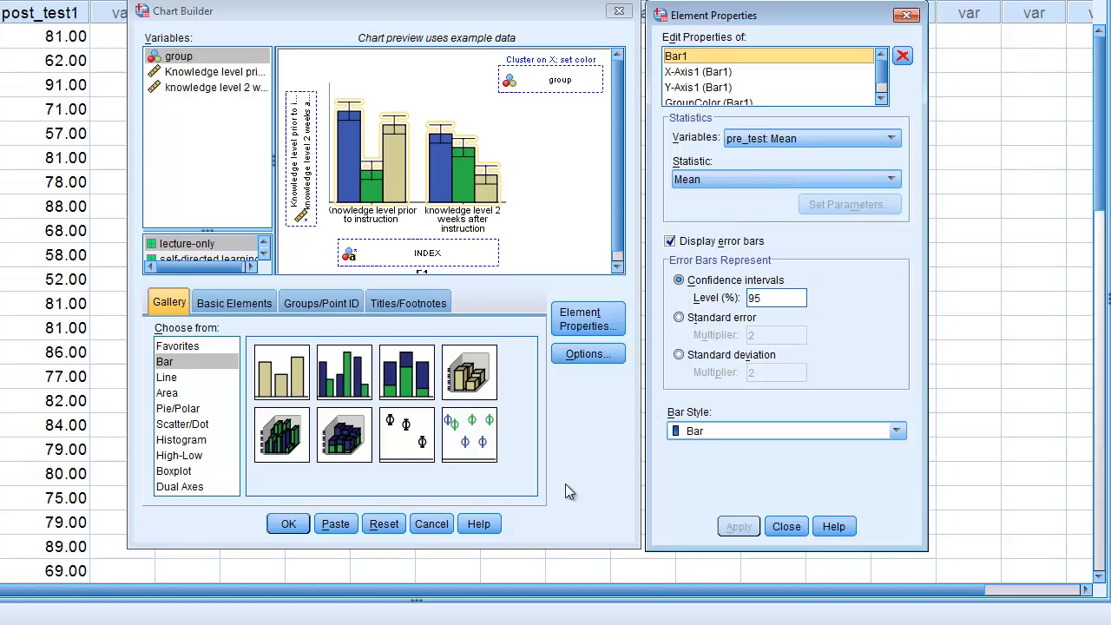
left_click(289, 524)
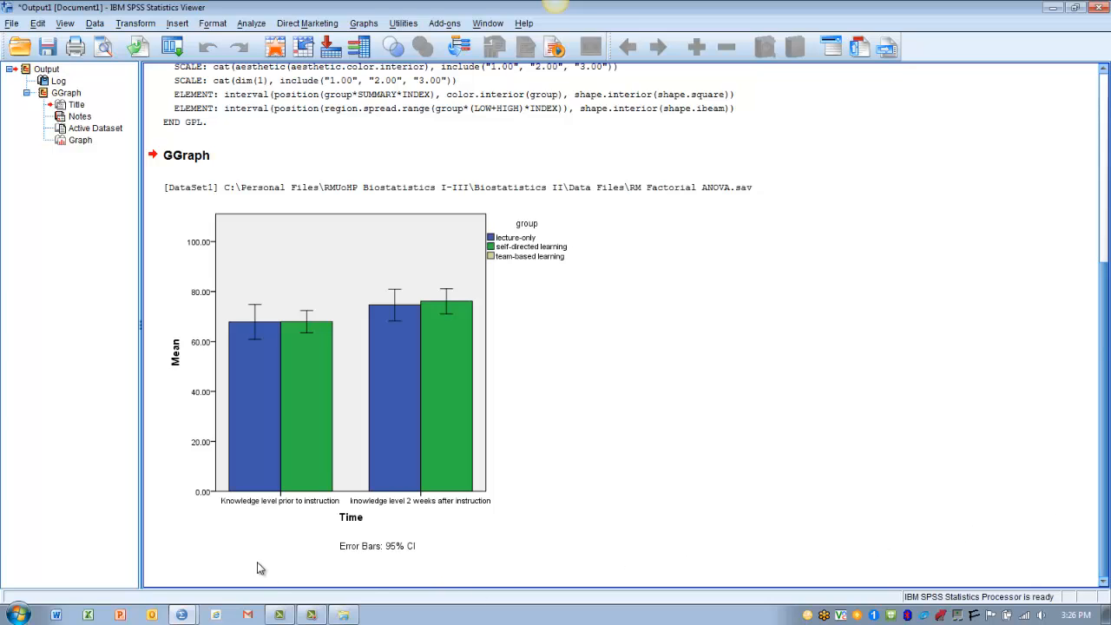
left_click(264, 534)
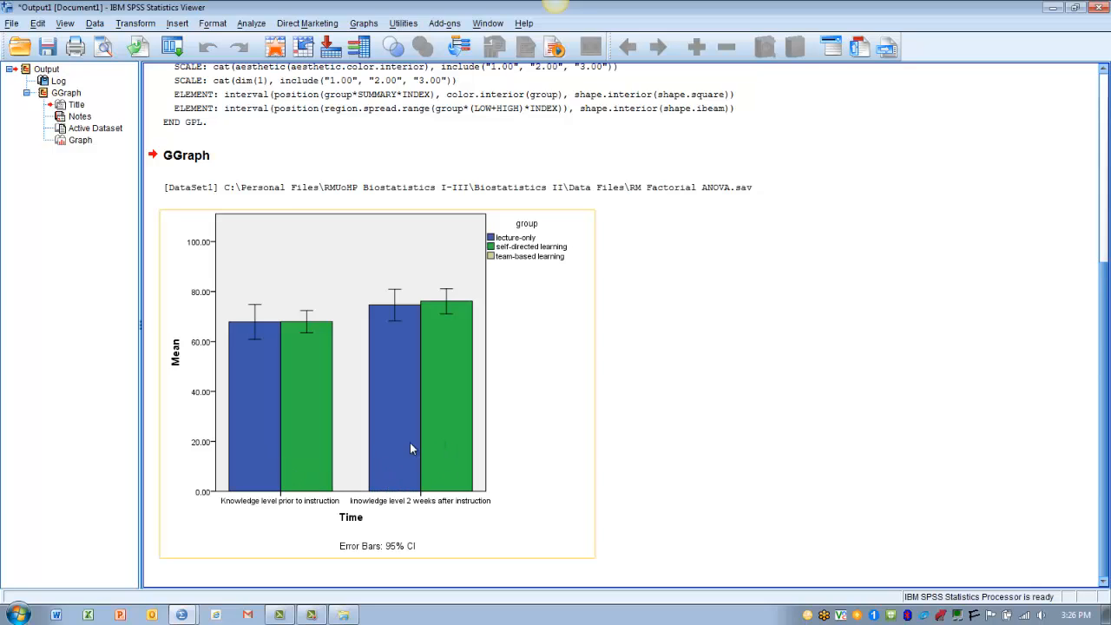
left_click(692, 449)
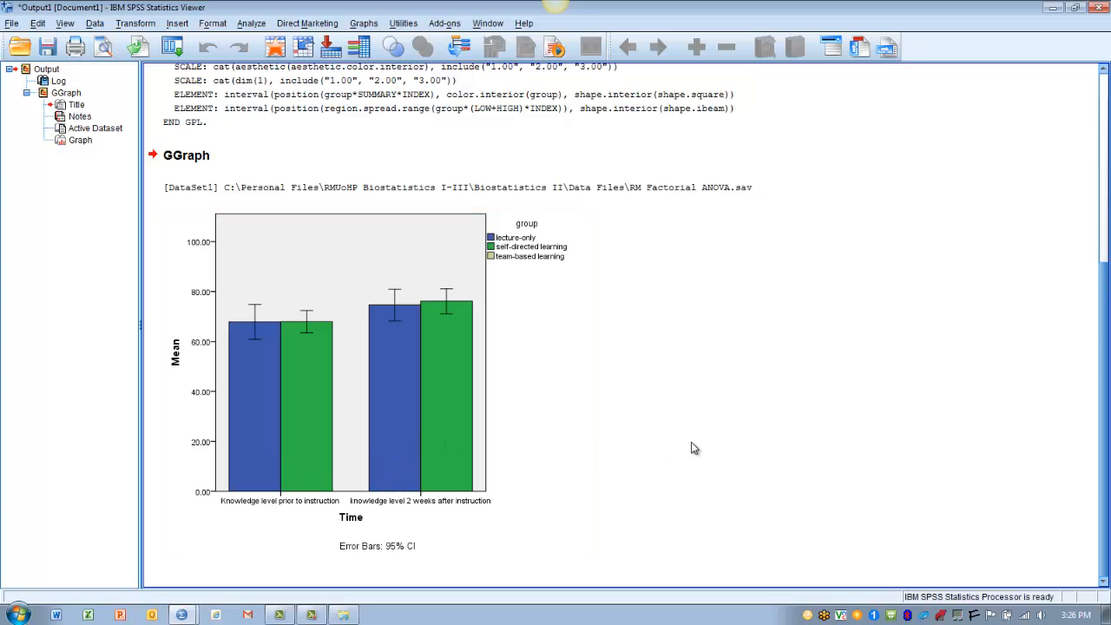